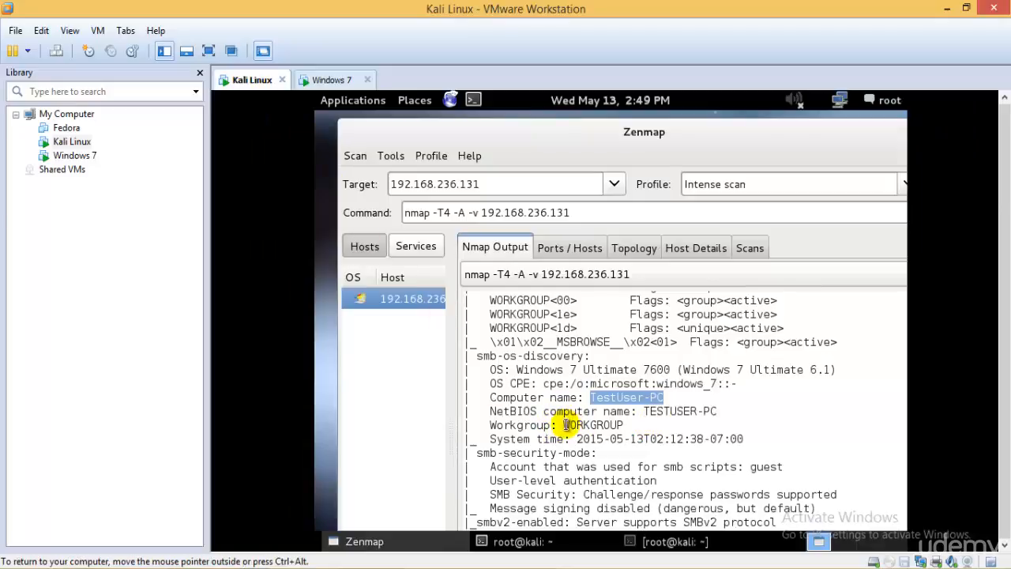
Step: Review the workgroup, system time and SMB security mode results of the 192.168.236.131 scan with the virtual machine in full screen
{"action": "left_click_drag", "start_coordinate": [560, 425], "coordinate": [625, 425]}
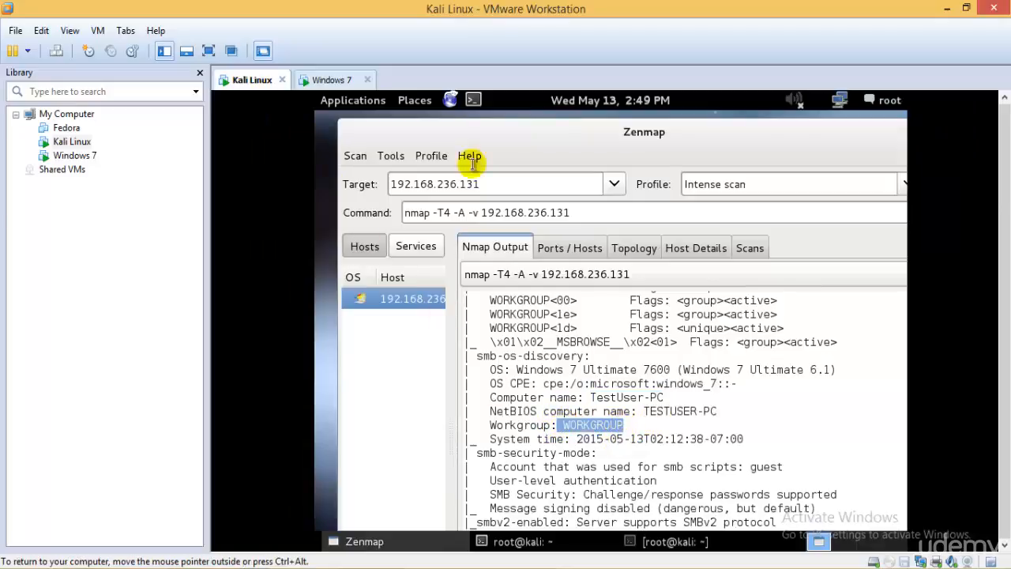
{"action": "left_click", "coordinate": [209, 50]}
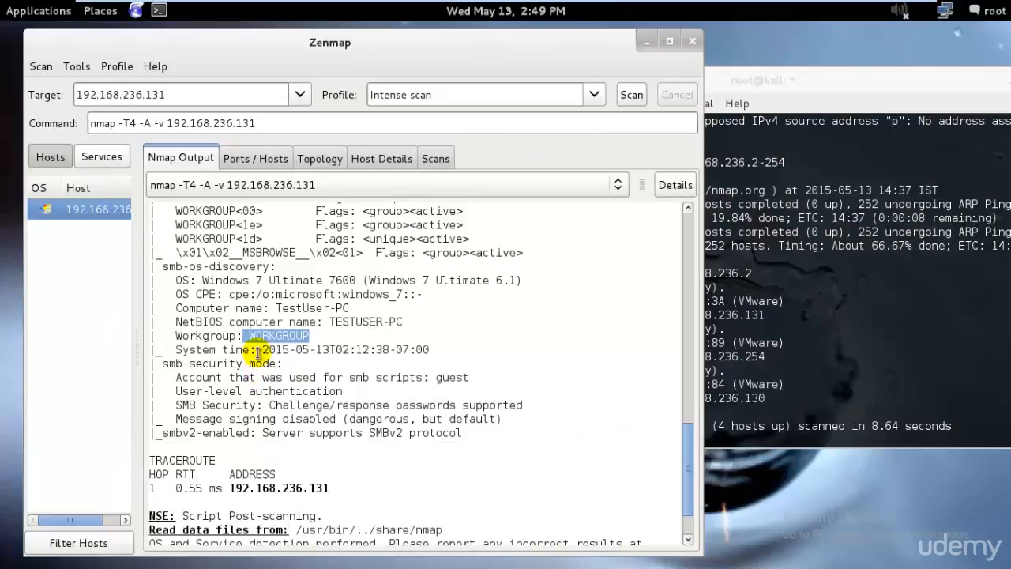
{"action": "left_click_drag", "start_coordinate": [263, 349], "coordinate": [456, 350]}
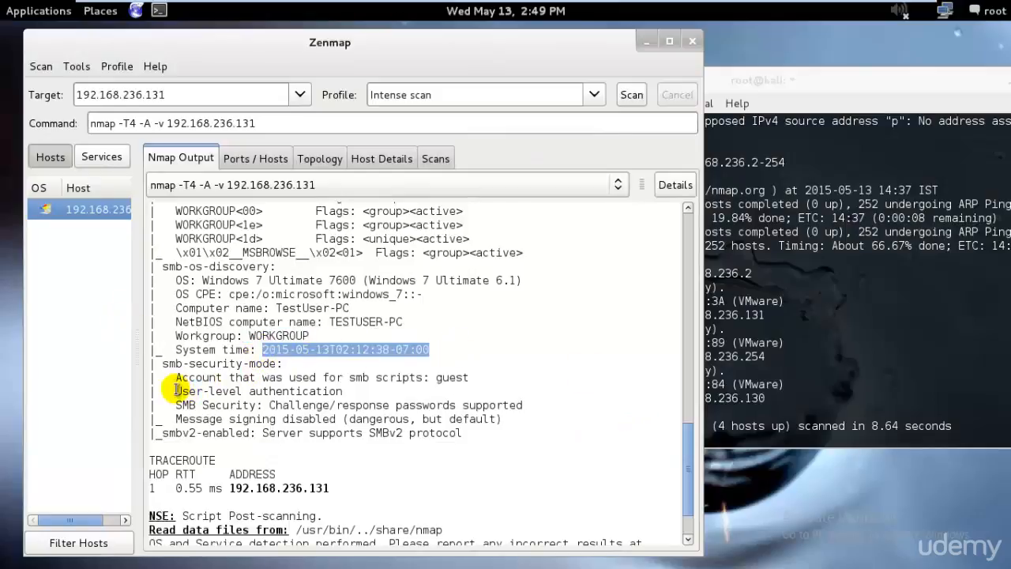
{"action": "left_click_drag", "start_coordinate": [175, 391], "coordinate": [343, 391]}
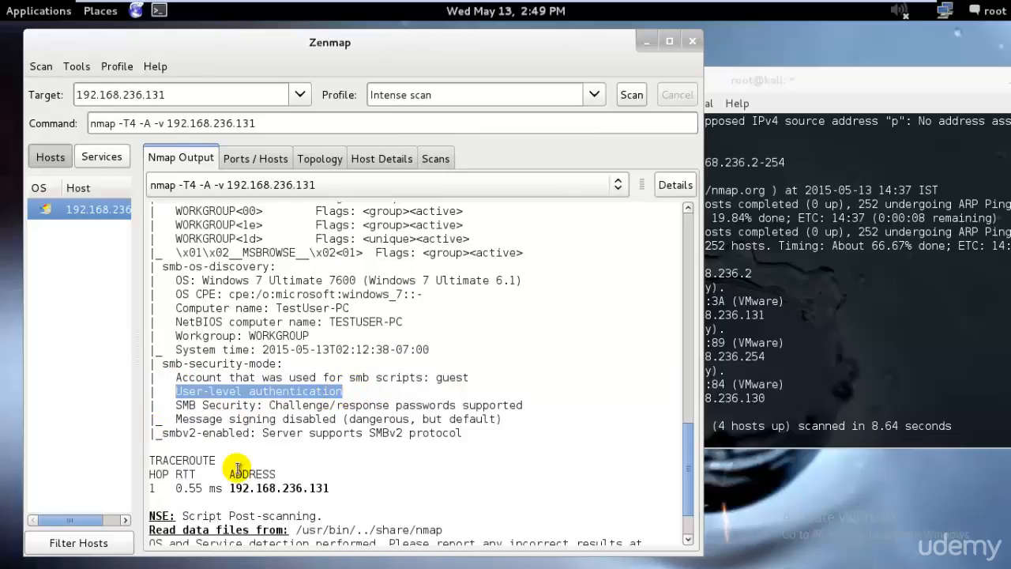
{"action": "left_click_drag", "start_coordinate": [175, 419], "coordinate": [346, 425]}
{"action": "scroll", "coordinate": [592, 445], "scroll_direction": "down", "scroll_amount": 2}
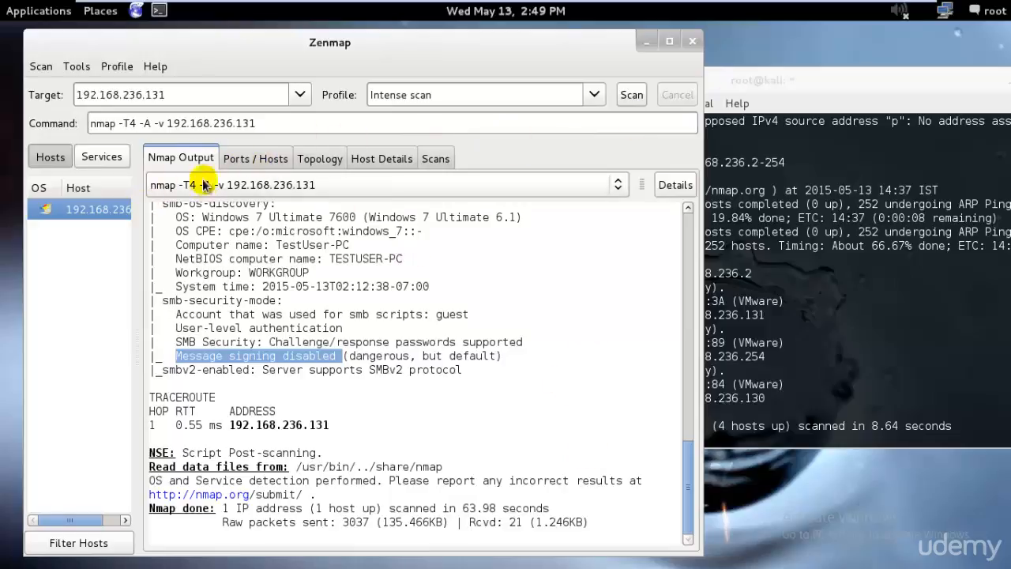
Step: Close the current Zenmap session without saving its scan and relaunch zenmap from a new terminal
{"action": "left_click", "coordinate": [594, 95]}
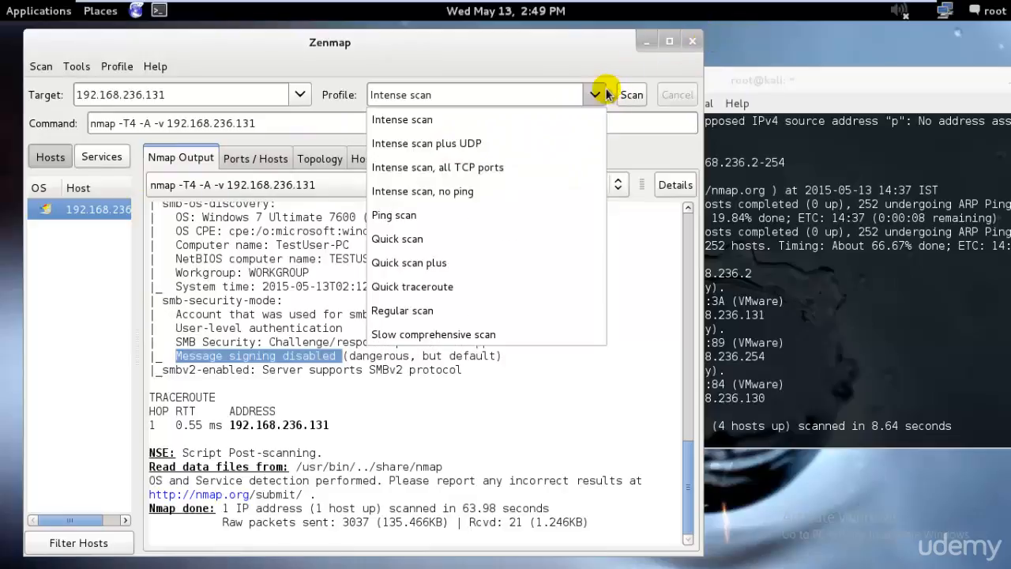
{"action": "left_click", "coordinate": [576, 142]}
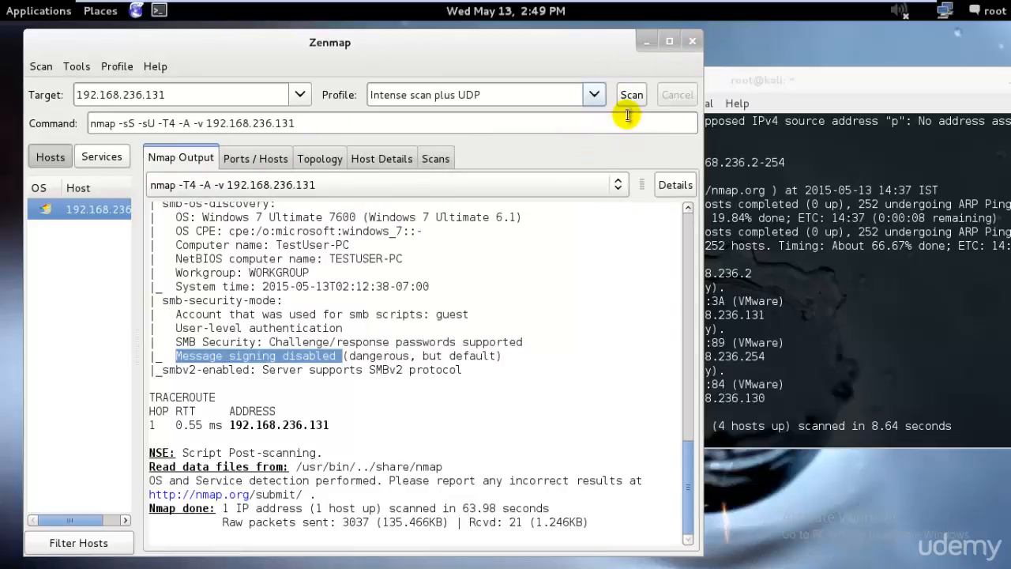
{"action": "left_click", "coordinate": [692, 41]}
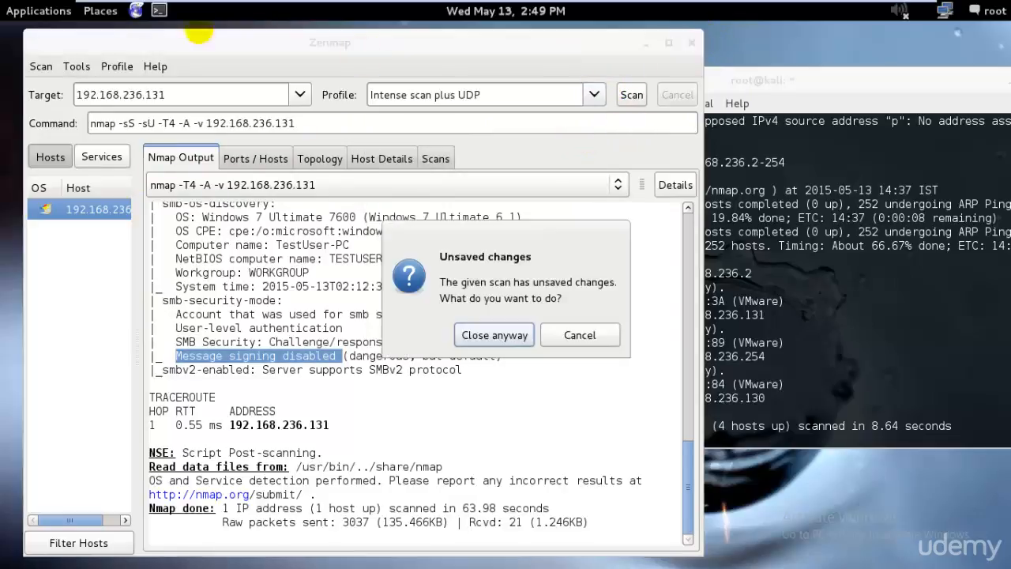
{"action": "left_click", "coordinate": [519, 334]}
{"action": "left_click", "coordinate": [159, 11]}
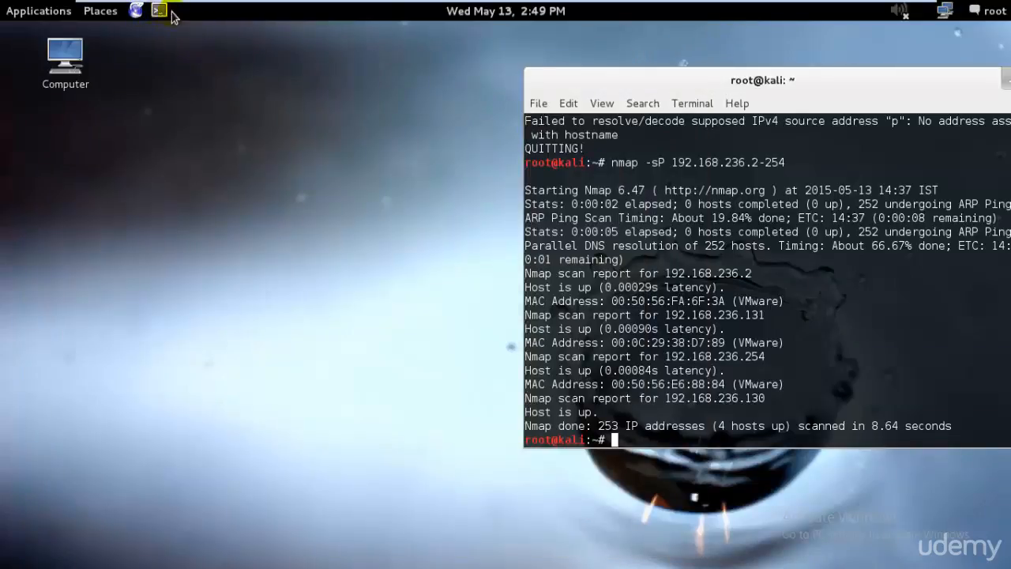
{"action": "type", "text": "zenma"}
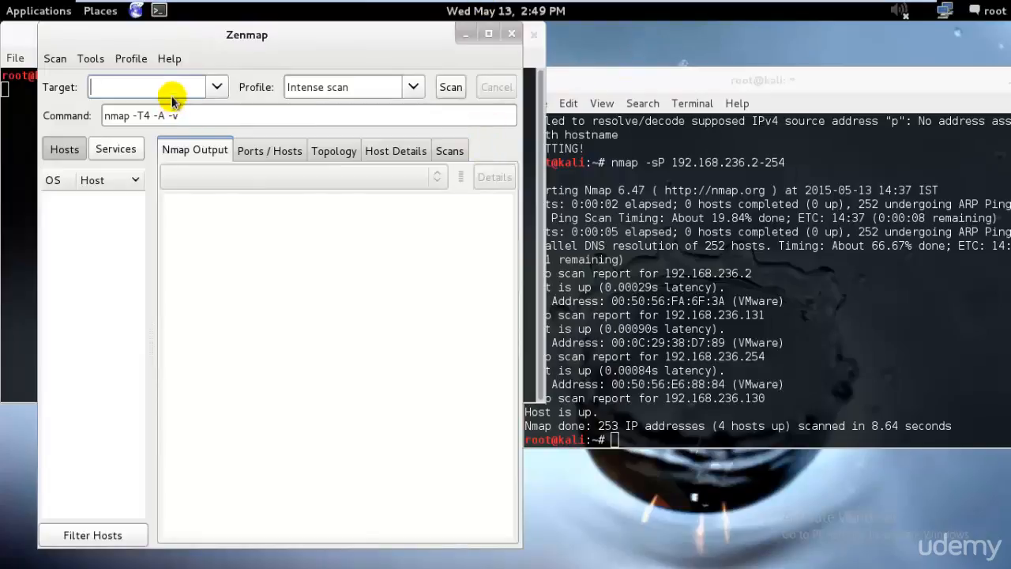
Step: Run an Intense scan plus UDP against 192.168.236.131 and highlight the discovered open TCP ports in the output
{"action": "left_click", "coordinate": [177, 87]}
{"action": "type", "text": "192.16"}
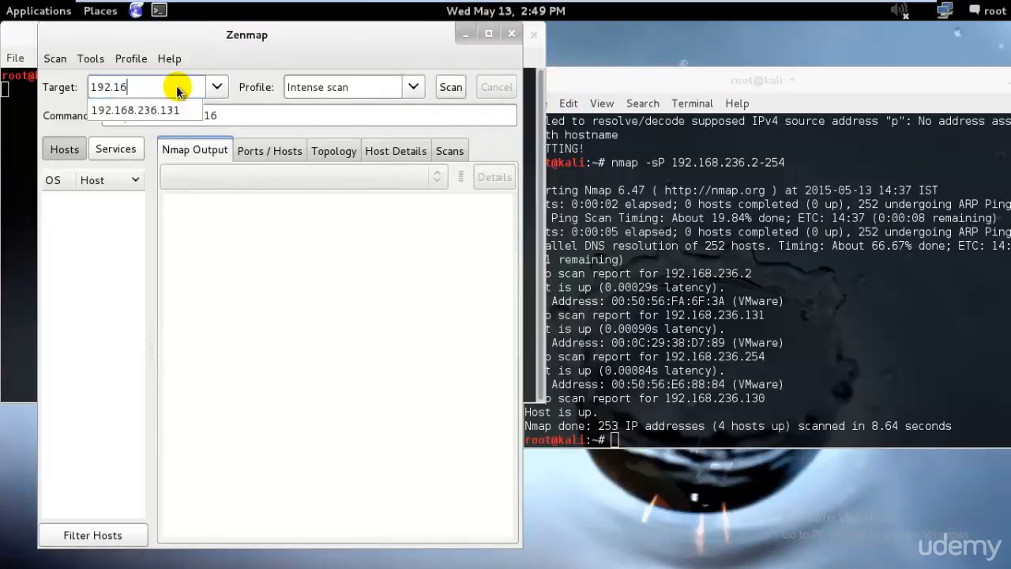
{"action": "key", "text": "Down"}
{"action": "key", "text": "Return"}
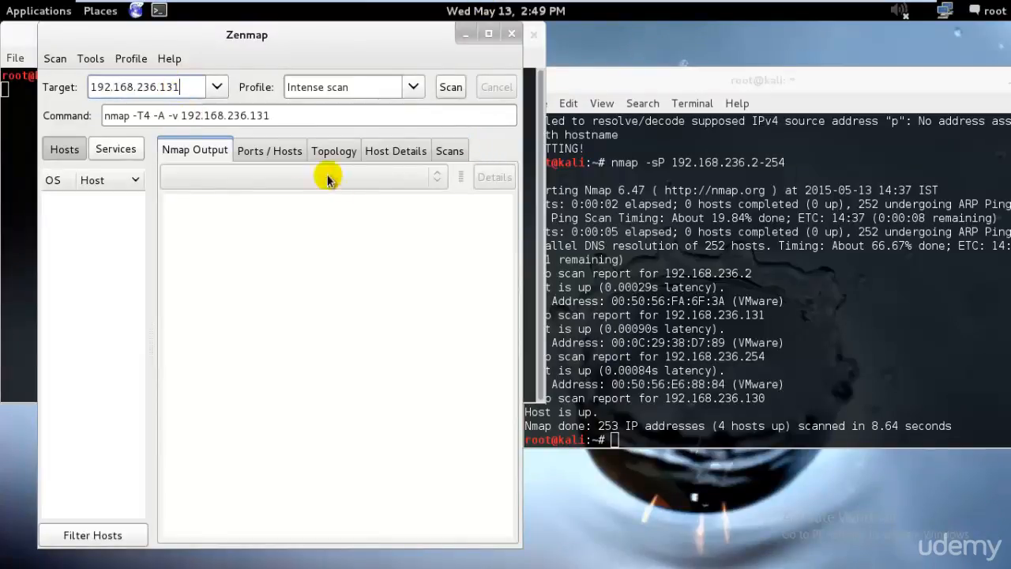
{"action": "left_click", "coordinate": [413, 87]}
{"action": "left_click", "coordinate": [397, 135]}
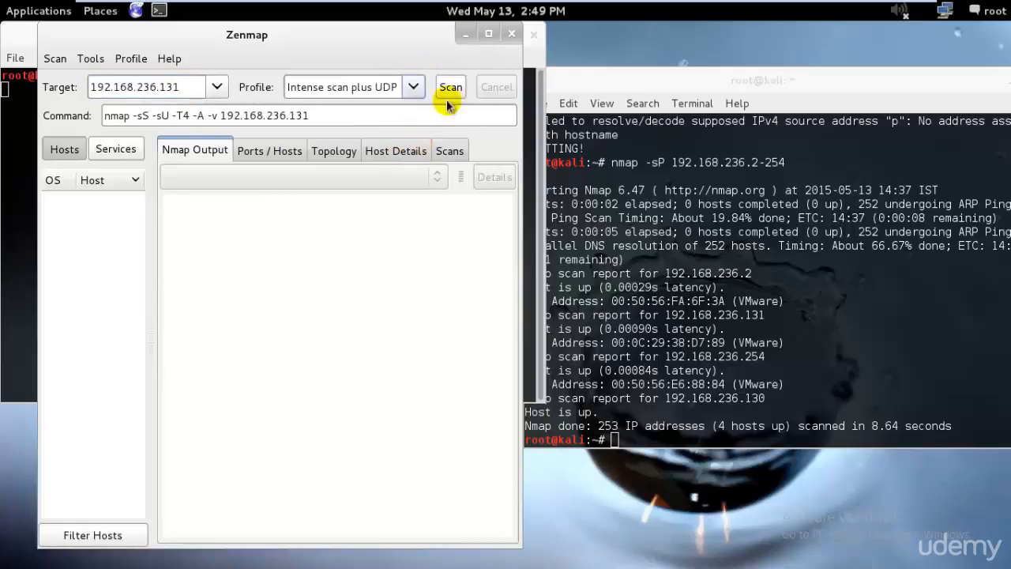
{"action": "left_click", "coordinate": [452, 87]}
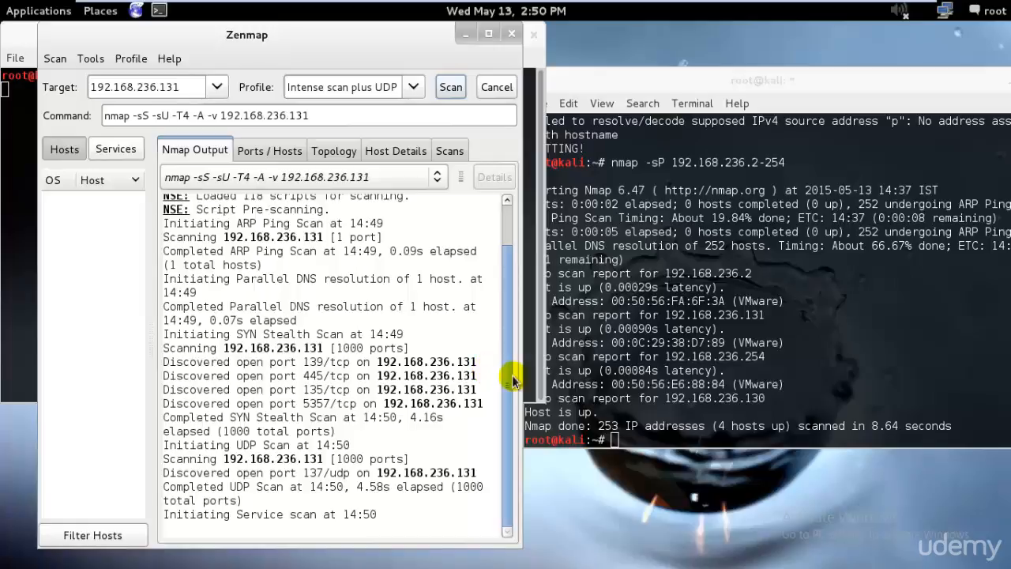
{"action": "left_click_drag", "start_coordinate": [496, 405], "coordinate": [130, 359]}
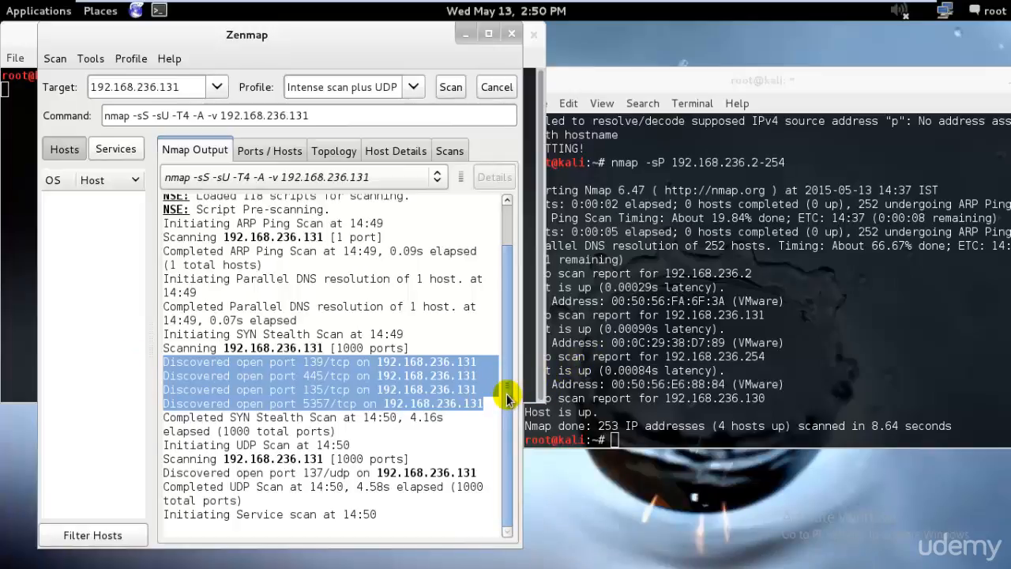
Step: Launch a second zenmap instance from a new terminal, place it beside the first and minimize the terminals covering them
{"action": "left_click", "coordinate": [159, 11]}
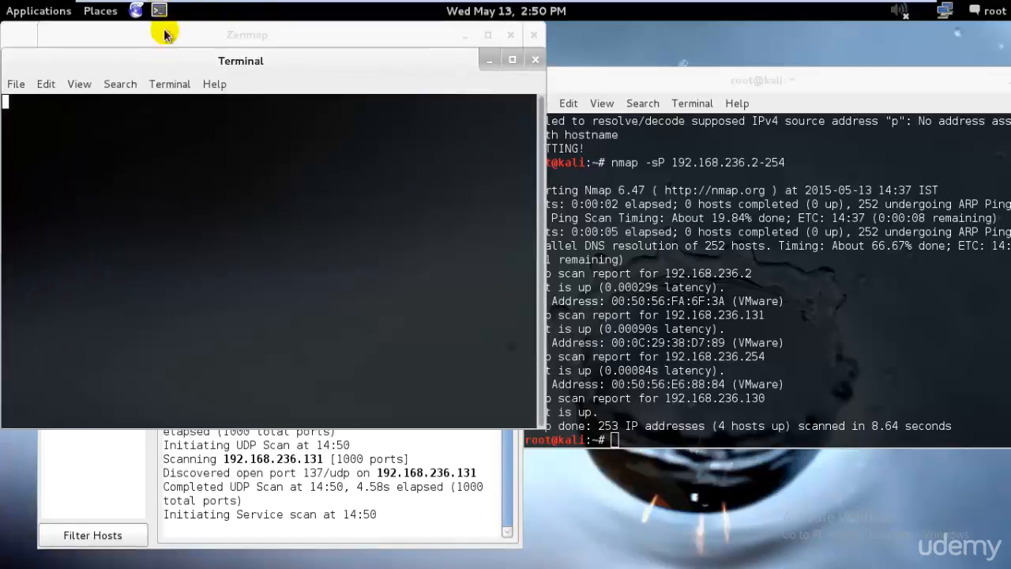
{"action": "type", "text": "zenmap"}
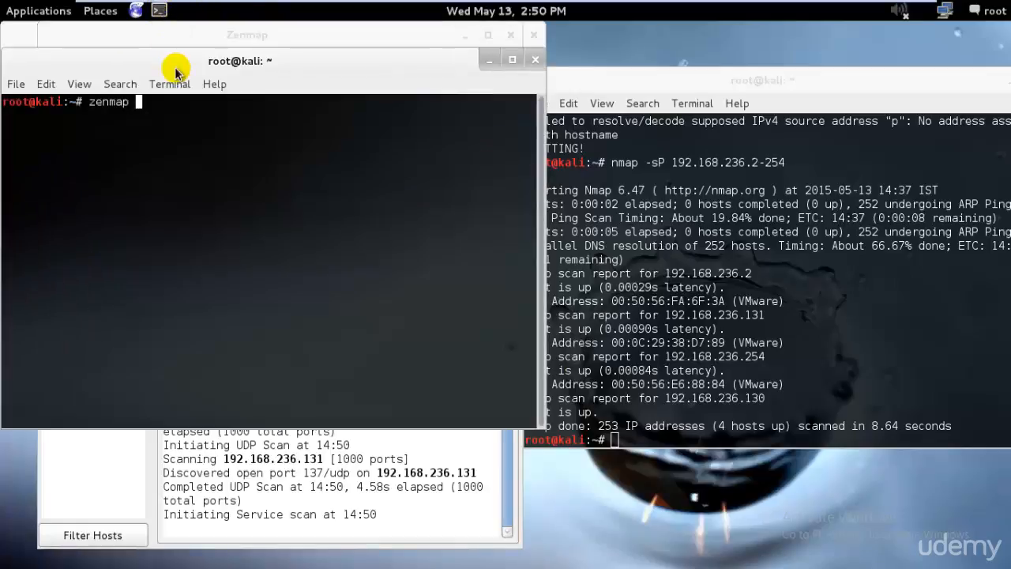
{"action": "key", "text": "Return"}
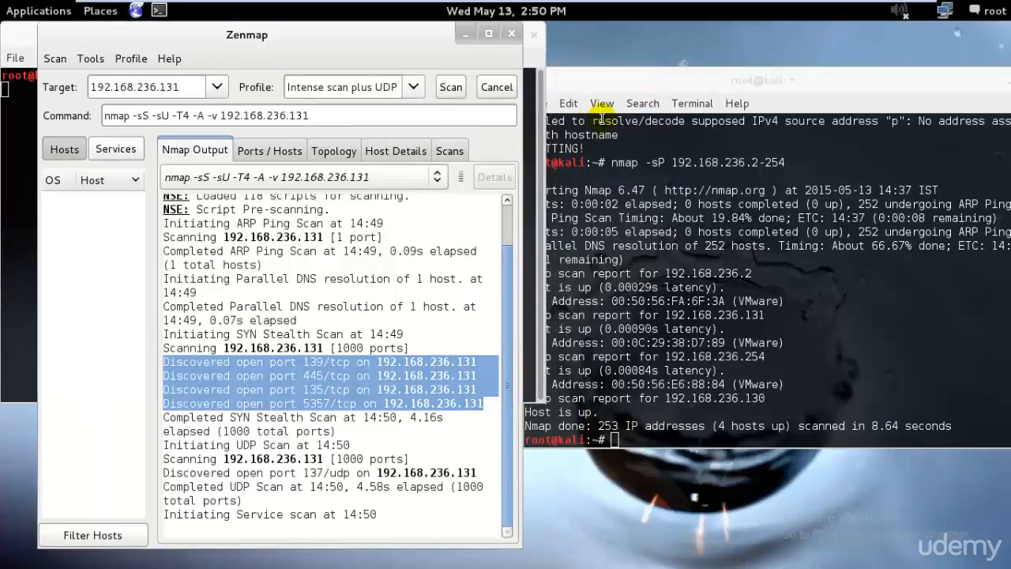
{"action": "key", "text": "Return"}
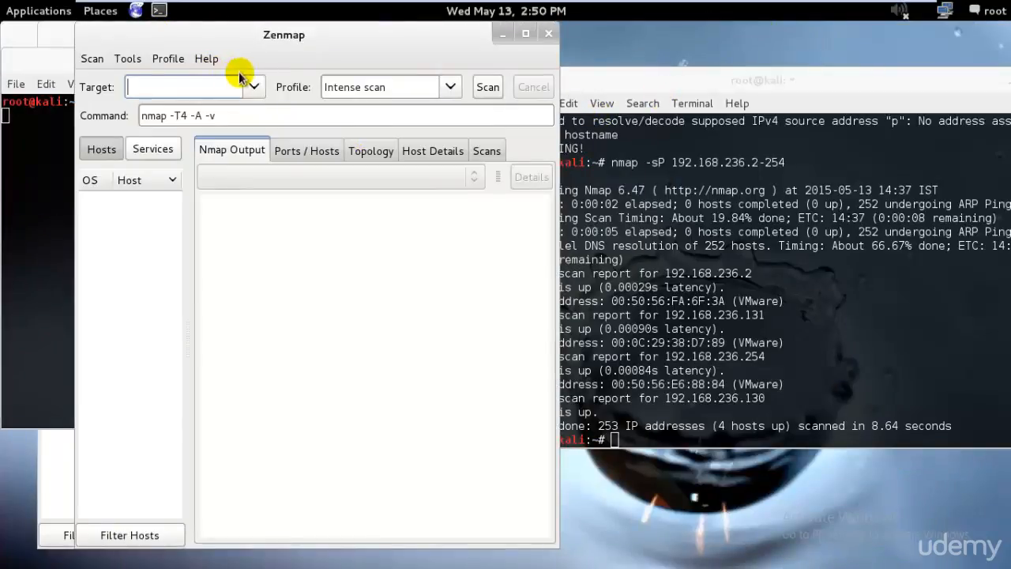
{"action": "left_click_drag", "start_coordinate": [316, 32], "coordinate": [783, 32]}
{"action": "left_click", "coordinate": [488, 61]}
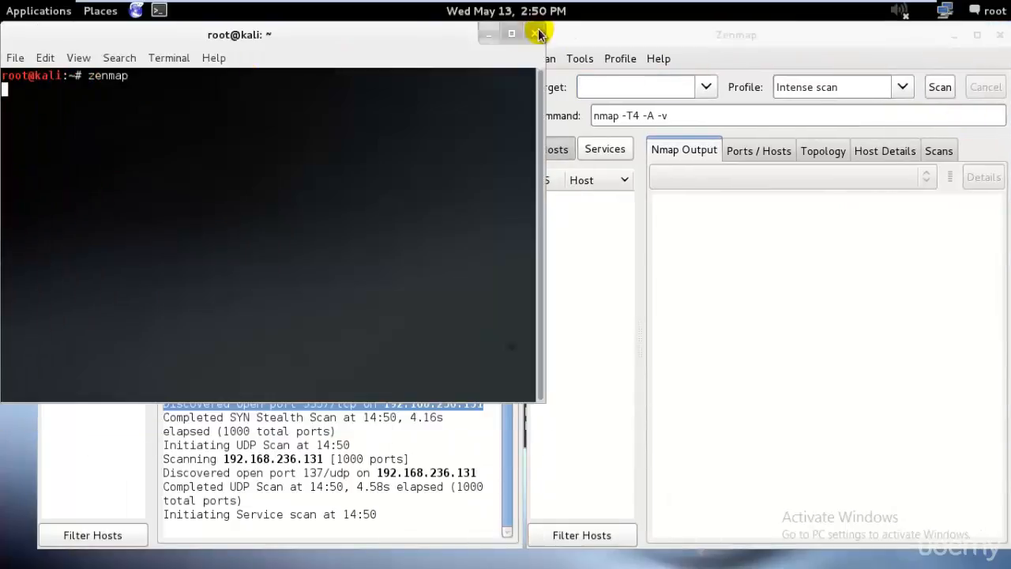
{"action": "left_click", "coordinate": [489, 34]}
Step: Start an Intense scan, all TCP ports against 192.168.236.131 in the second Zenmap window and shift that window closer to the first
{"action": "left_click", "coordinate": [628, 85]}
{"action": "type", "text": "1"}
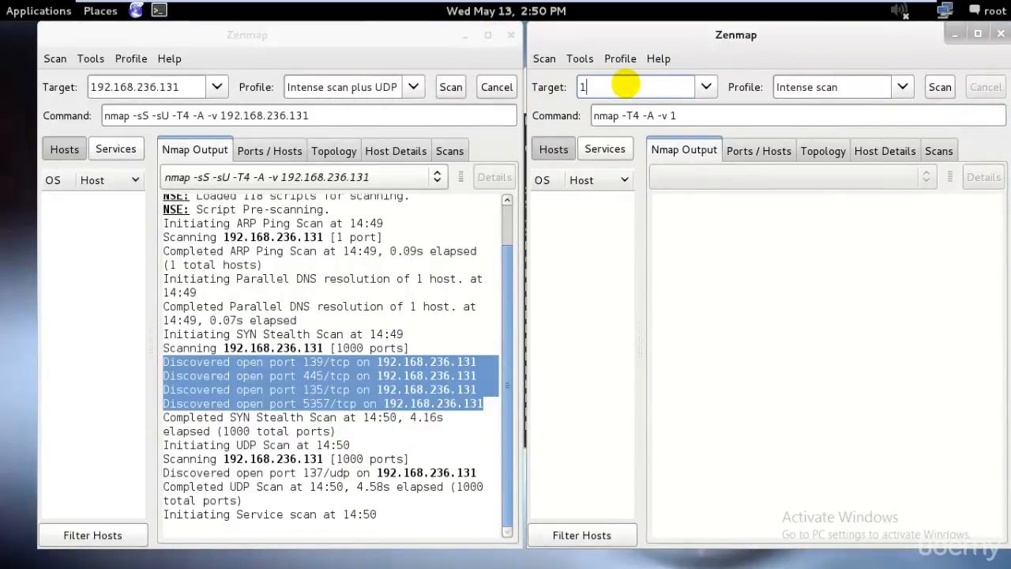
{"action": "type", "text": "92.168."}
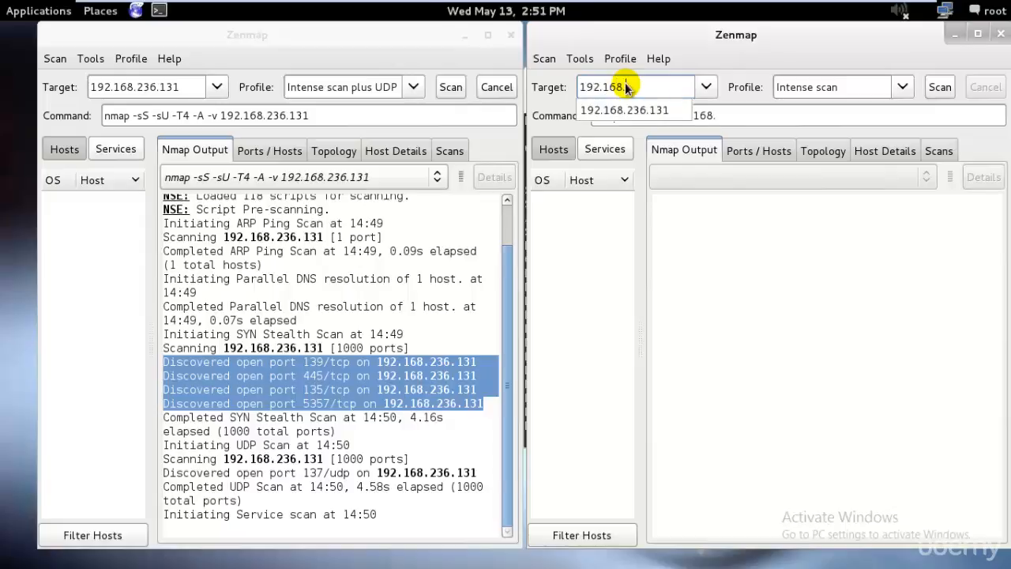
{"action": "key", "text": "Down"}
{"action": "key", "text": "Return"}
{"action": "left_click", "coordinate": [786, 230]}
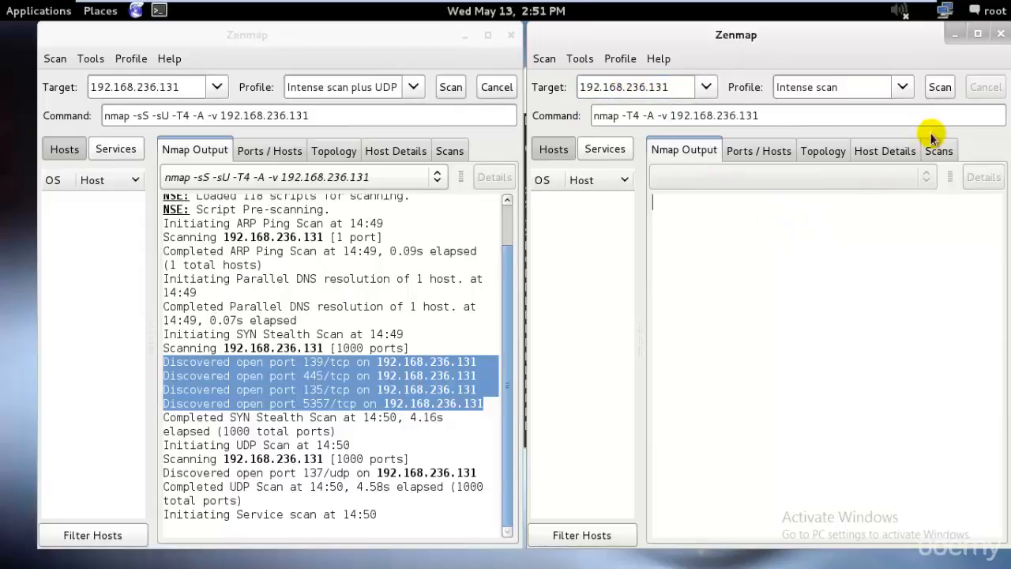
{"action": "left_click", "coordinate": [902, 87]}
{"action": "left_click", "coordinate": [887, 161]}
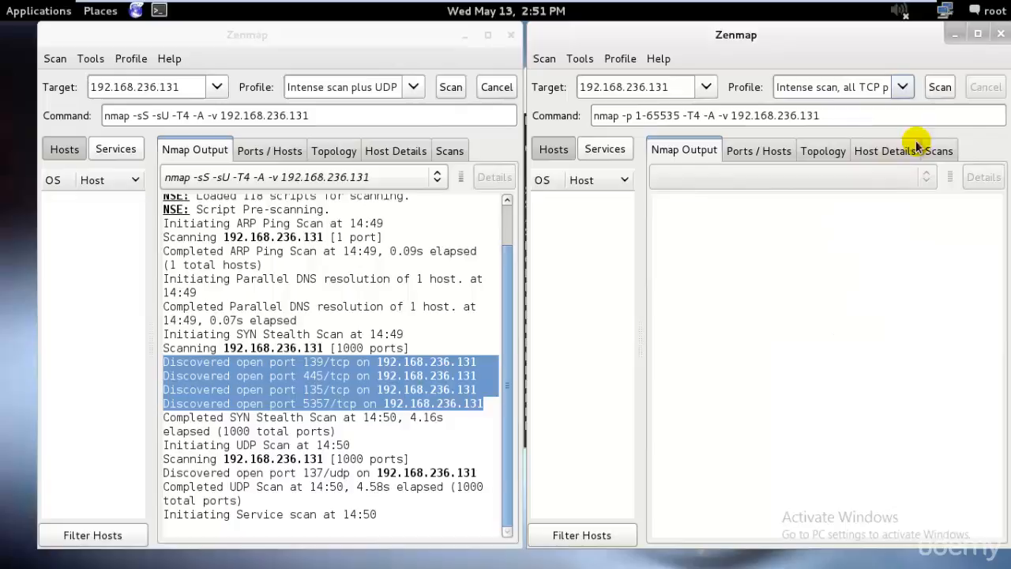
{"action": "left_click", "coordinate": [936, 93]}
{"action": "left_click_drag", "start_coordinate": [733, 35], "coordinate": [691, 34]}
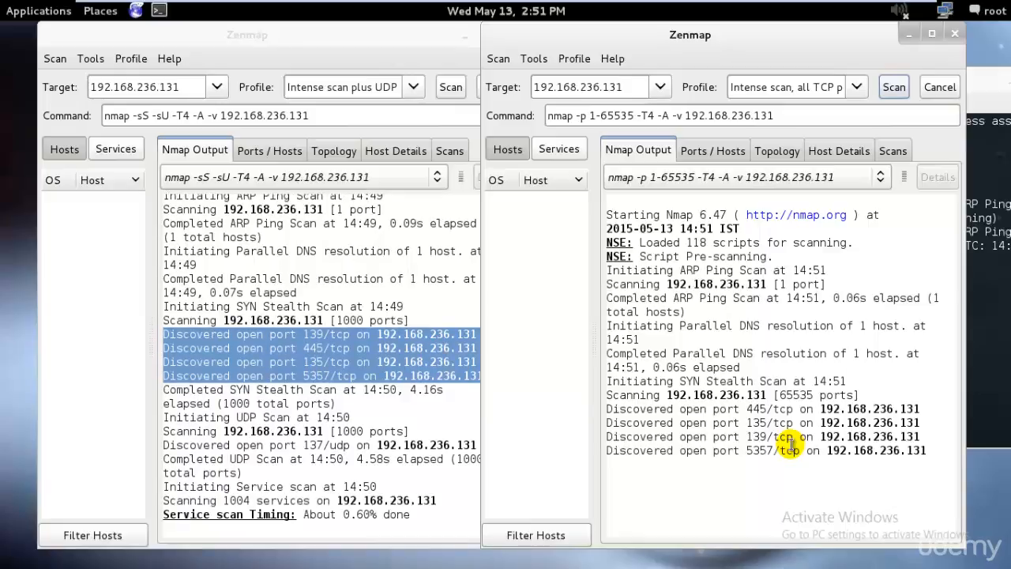
Step: Compare the UDP scan output with the all-TCP-ports scan output, checking discovered ports and scan timing in both Zenmap windows
{"action": "left_click", "coordinate": [424, 512]}
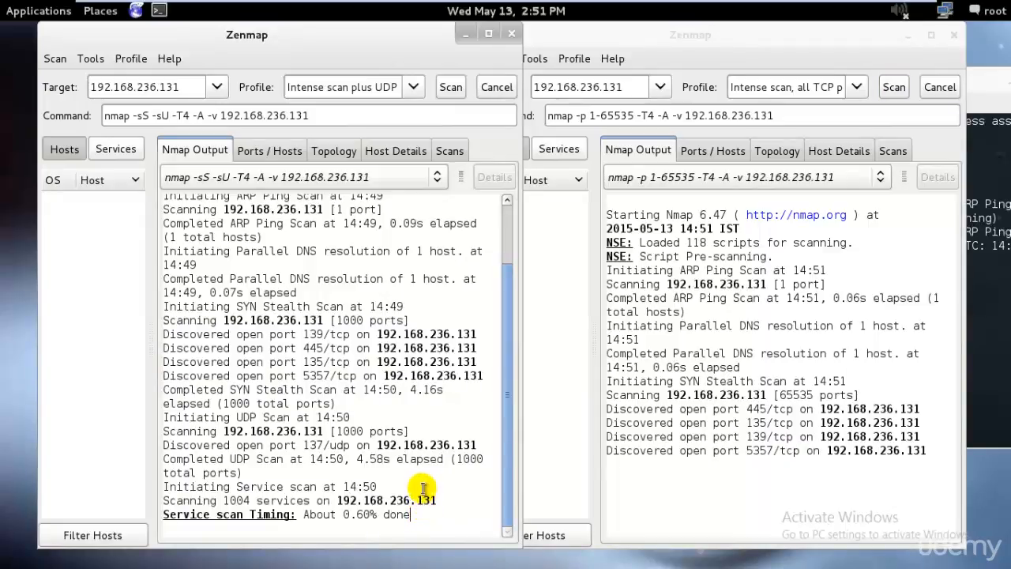
{"action": "left_click_drag", "start_coordinate": [439, 502], "coordinate": [146, 434]}
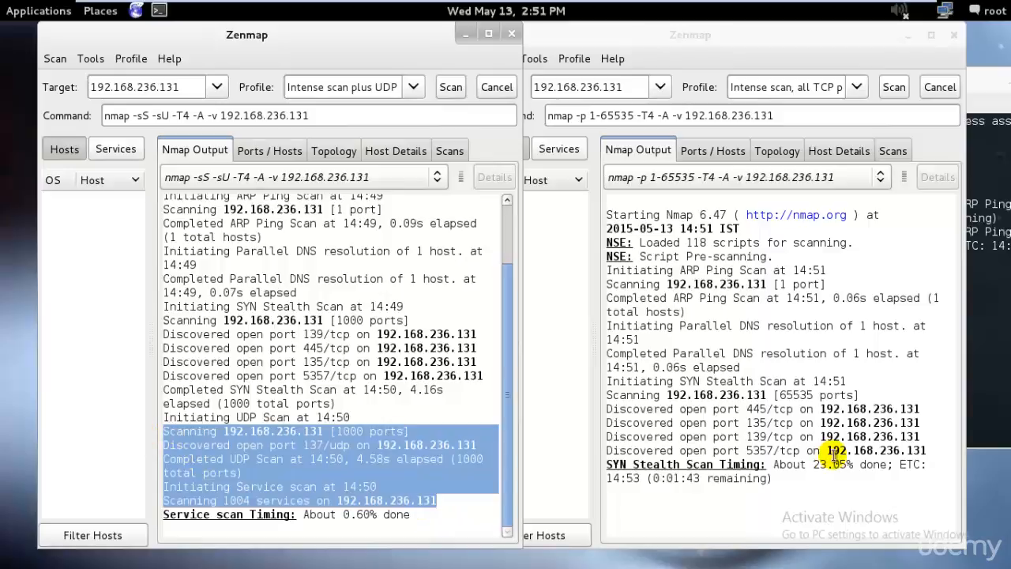
{"action": "left_click", "coordinate": [804, 490]}
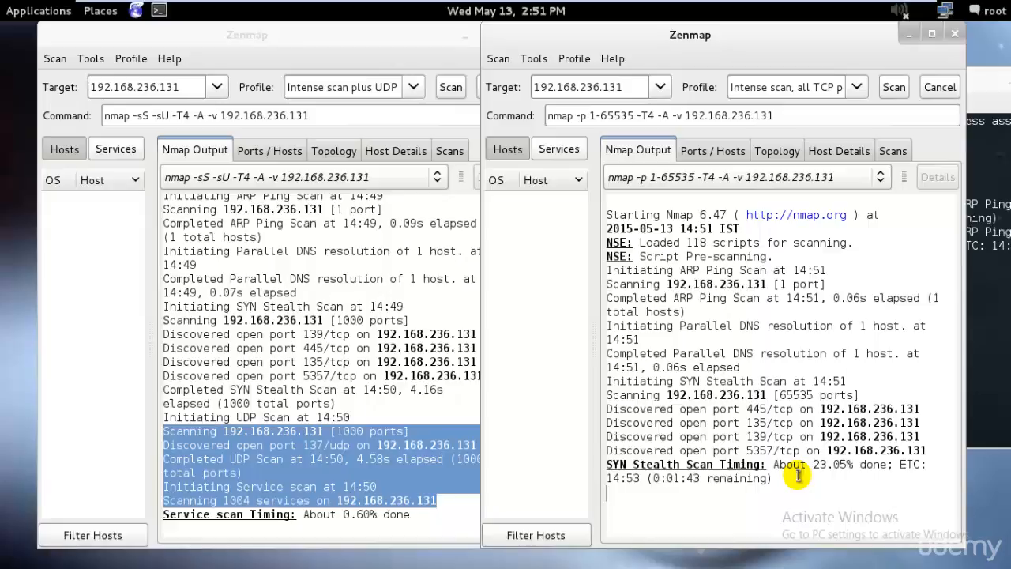
{"action": "left_click", "coordinate": [437, 513]}
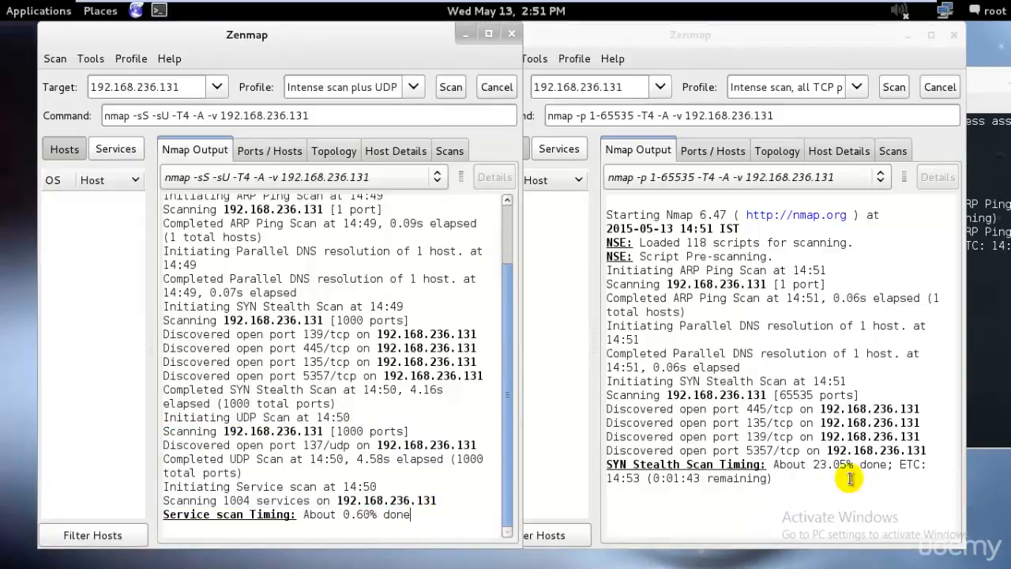
{"action": "left_click", "coordinate": [806, 493]}
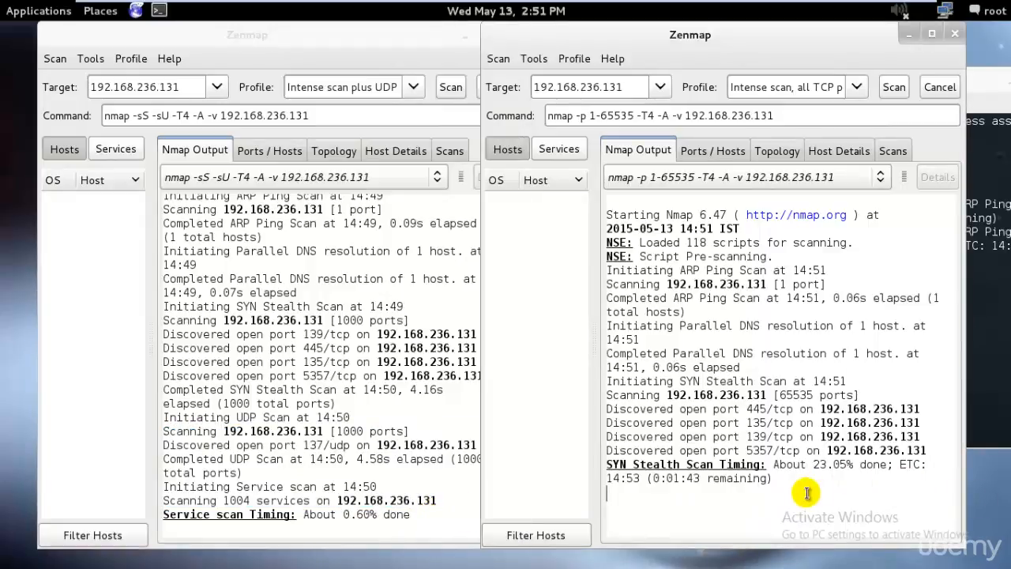
{"action": "left_click", "coordinate": [474, 501]}
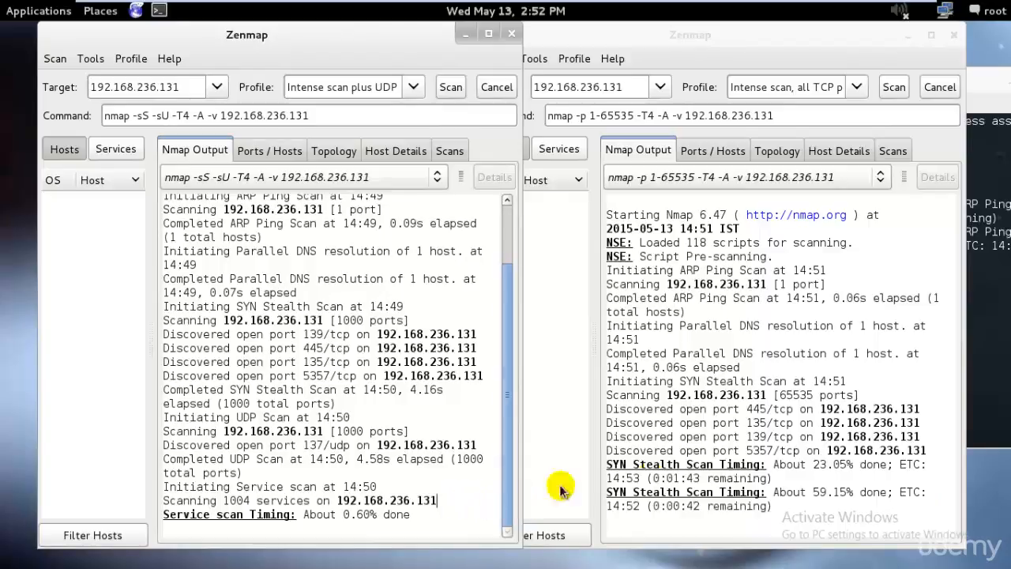
{"action": "left_click", "coordinate": [873, 506]}
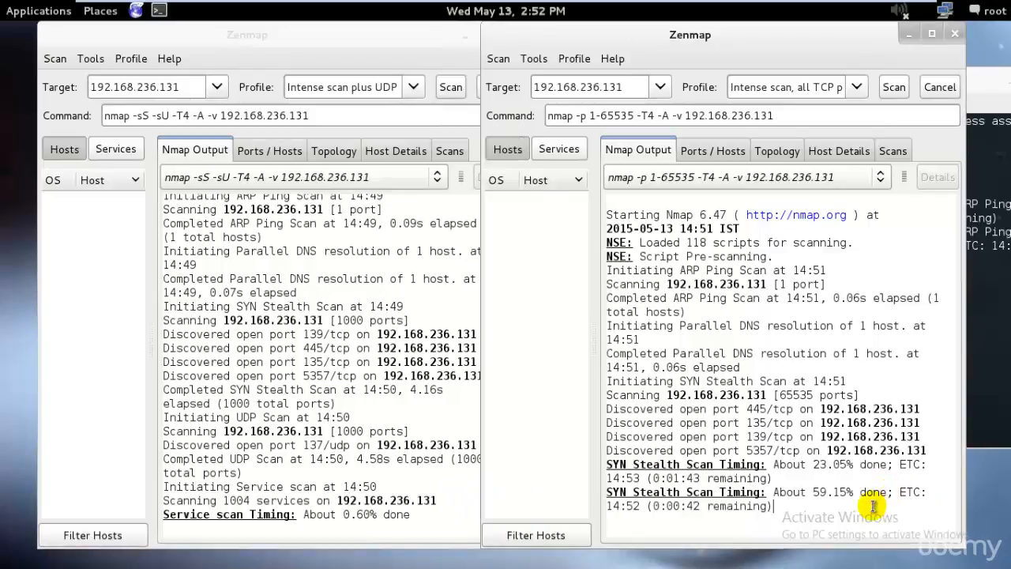
Step: Reposition both Zenmap windows so they overlap, clearing space around the nmap terminal behind them
{"action": "left_click_drag", "start_coordinate": [672, 30], "coordinate": [483, 36]}
{"action": "left_click", "coordinate": [935, 76]}
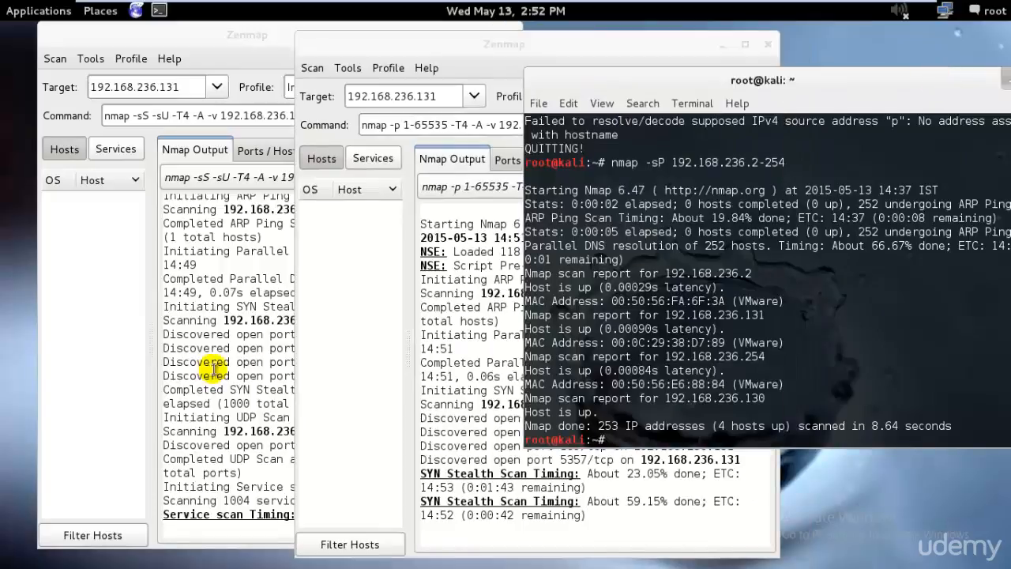
{"action": "left_click", "coordinate": [265, 349]}
{"action": "left_click", "coordinate": [675, 473]}
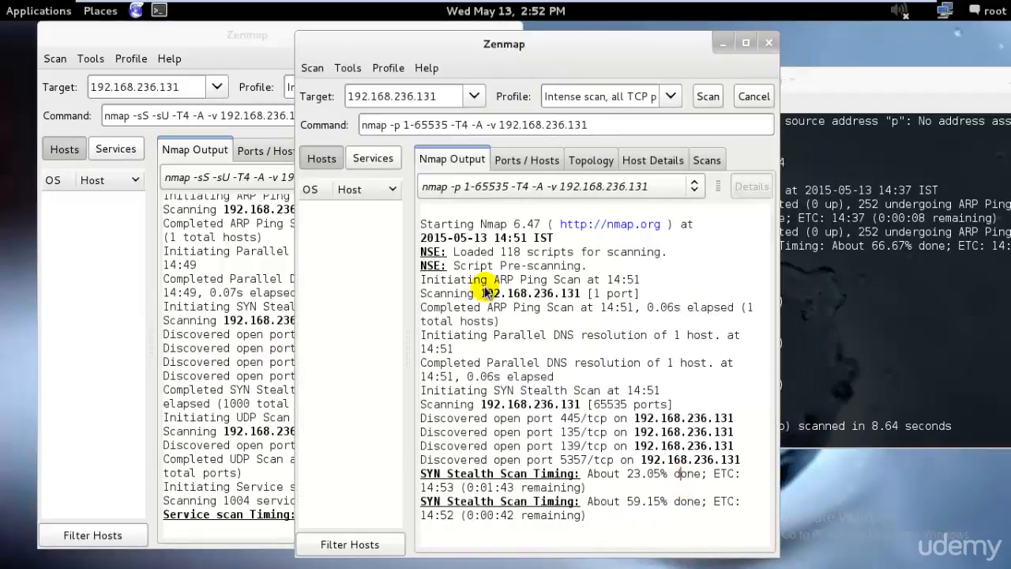
{"action": "left_click_drag", "start_coordinate": [198, 33], "coordinate": [181, 32]}
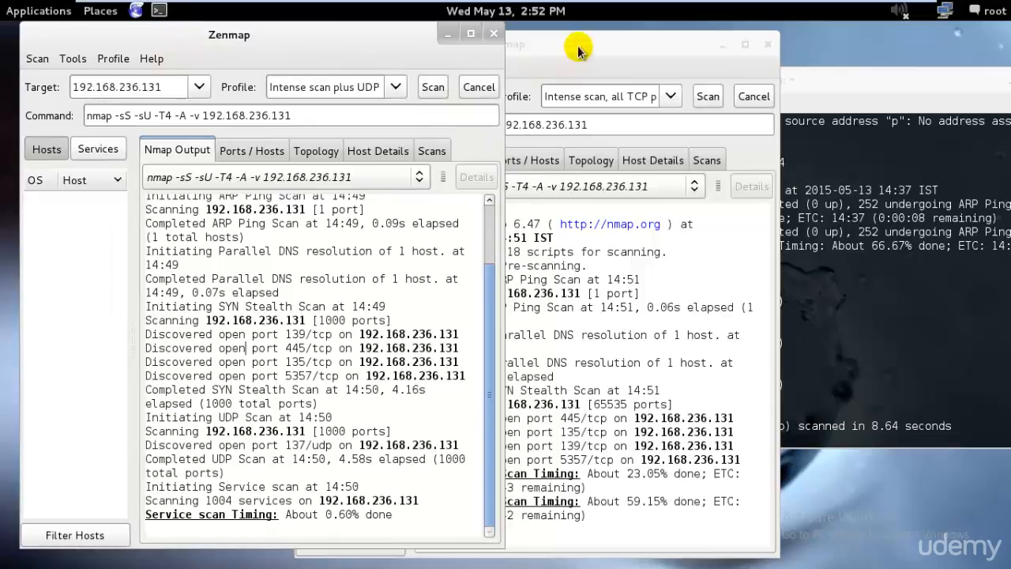
Step: Move the all-TCP-ports Zenmap window beside the UDP scan window and review its list of available scan profiles
{"action": "left_click_drag", "start_coordinate": [578, 50], "coordinate": [645, 38]}
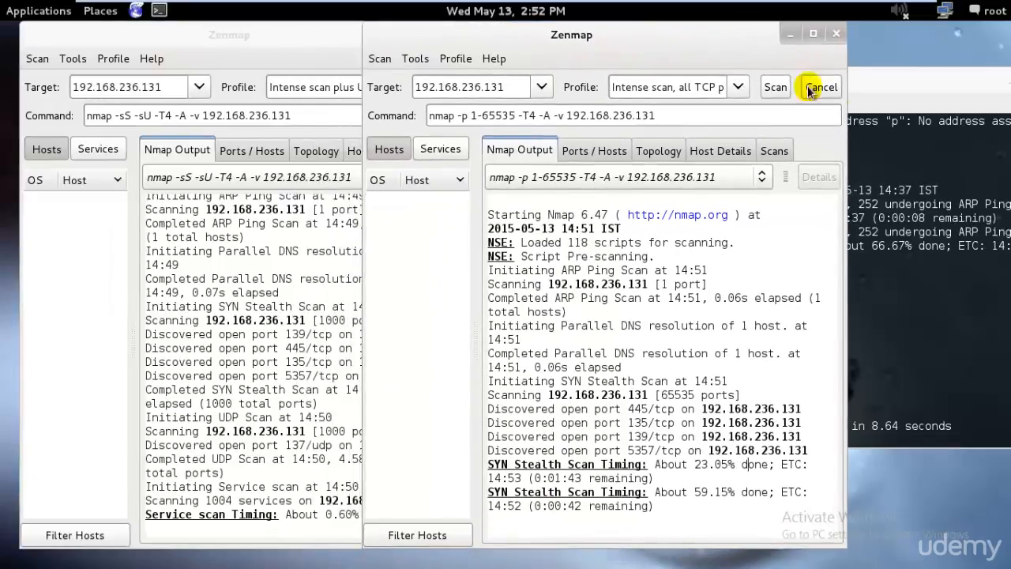
{"action": "left_click", "coordinate": [739, 88]}
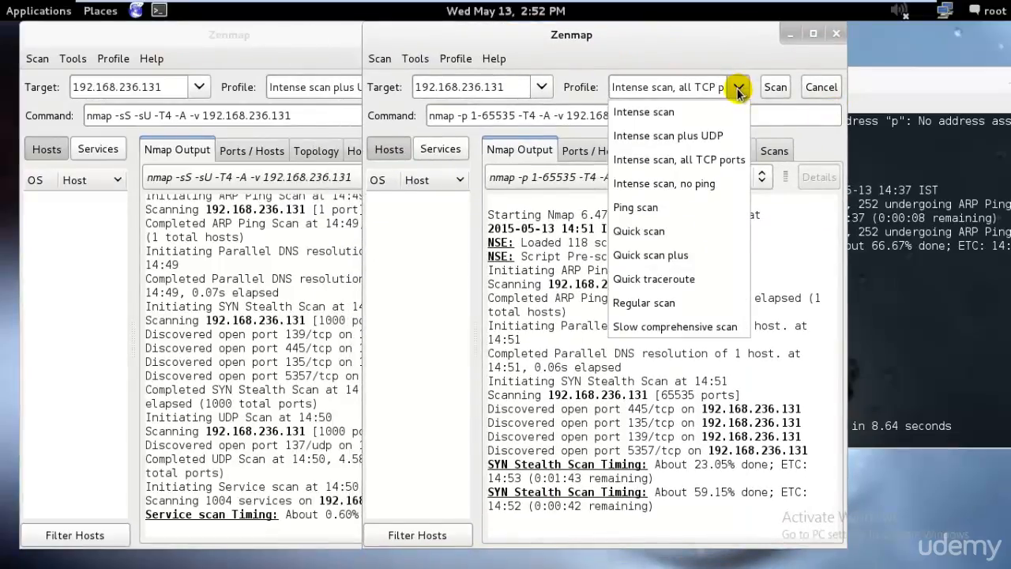
{"action": "left_click", "coordinate": [739, 89]}
{"action": "left_click", "coordinate": [252, 348]}
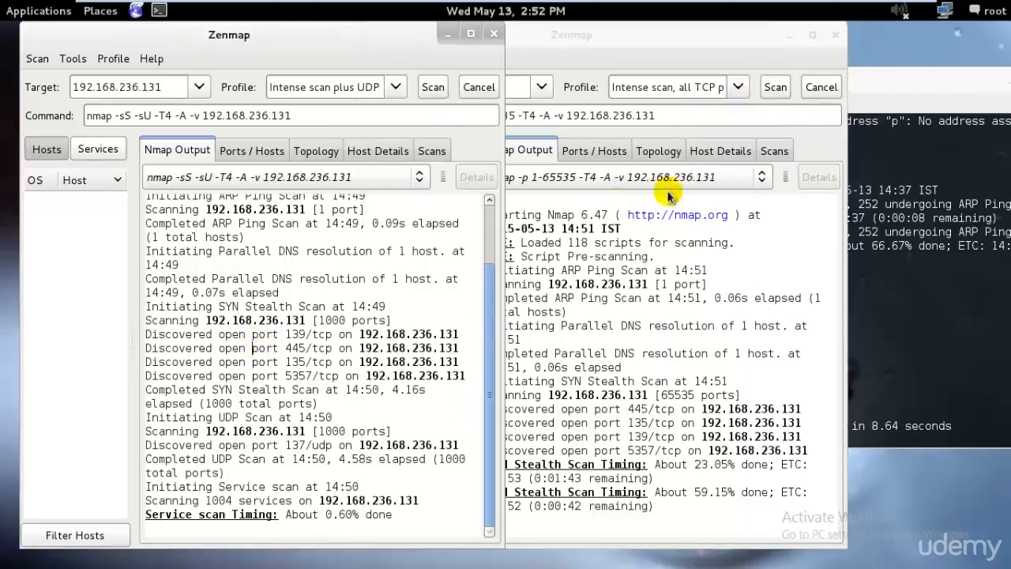
{"action": "left_click", "coordinate": [738, 88]}
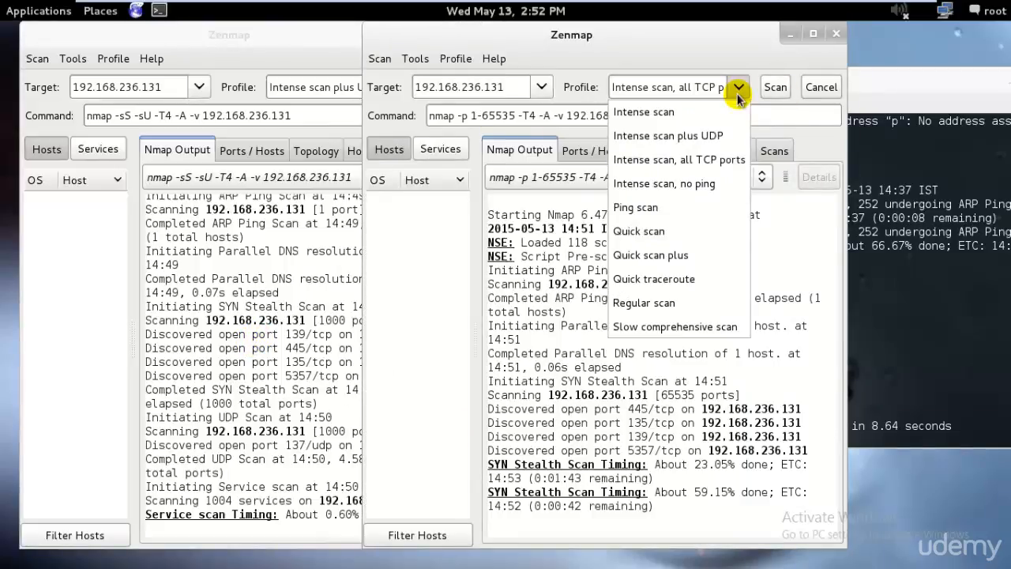
{"action": "left_click", "coordinate": [226, 357]}
{"action": "left_click", "coordinate": [275, 226]}
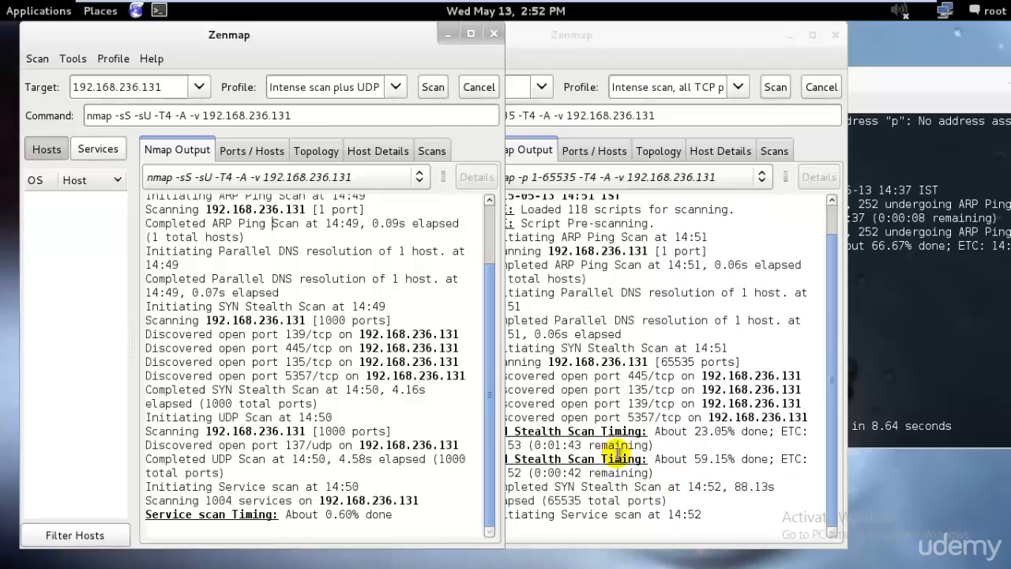
Step: Compare the service scan progress of the UDP scan with that of the all-TCP-ports scan in both Zenmap windows
{"action": "left_click", "coordinate": [794, 508]}
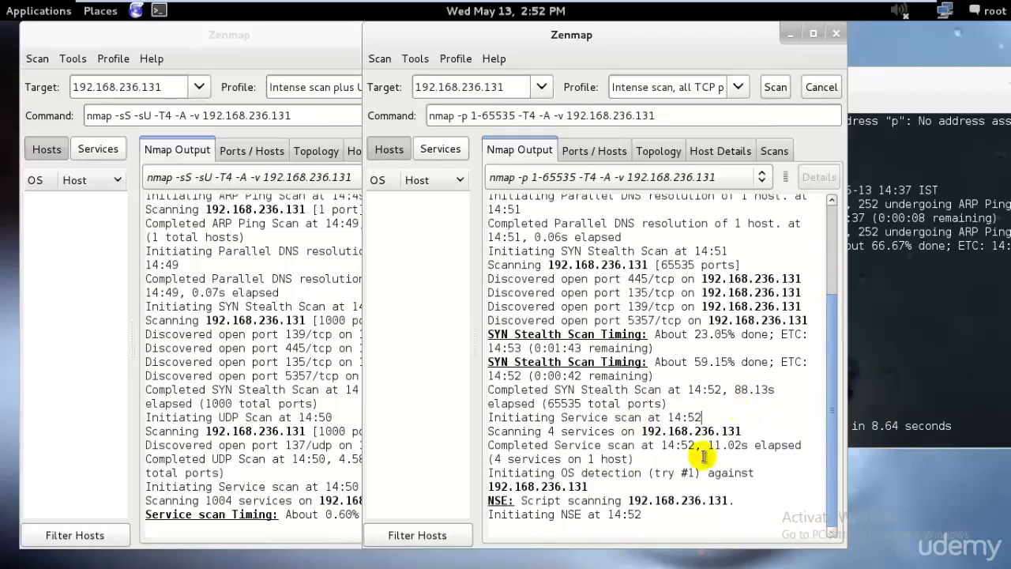
{"action": "left_click", "coordinate": [266, 457]}
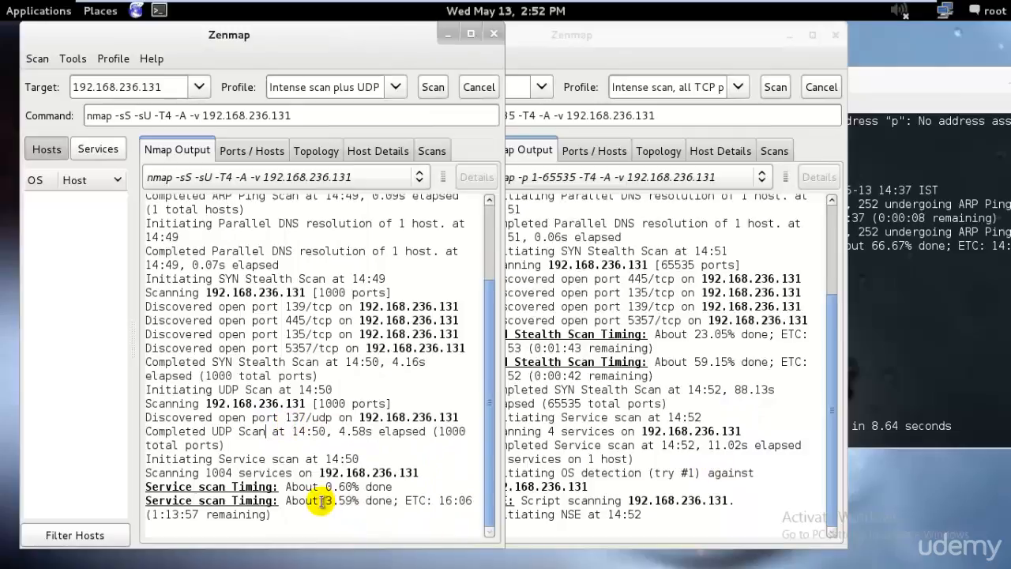
{"action": "left_click_drag", "start_coordinate": [332, 501], "coordinate": [353, 501]}
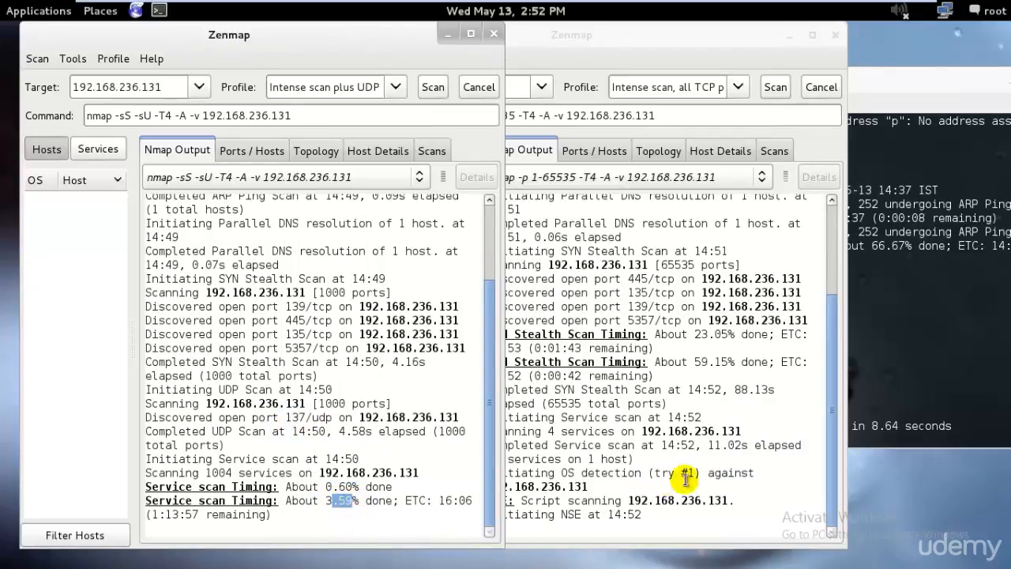
{"action": "left_click", "coordinate": [749, 473]}
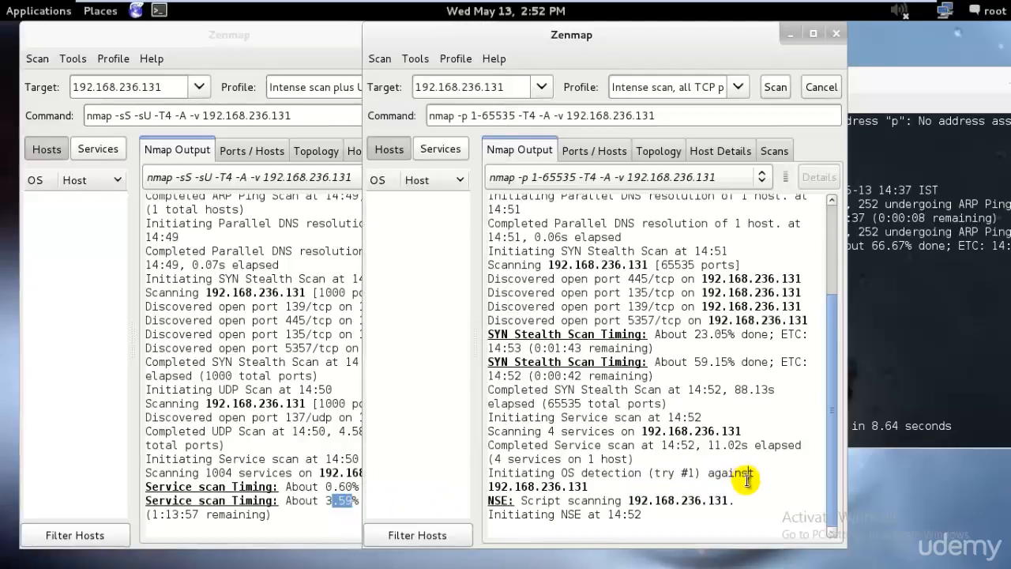
{"action": "left_click", "coordinate": [267, 420]}
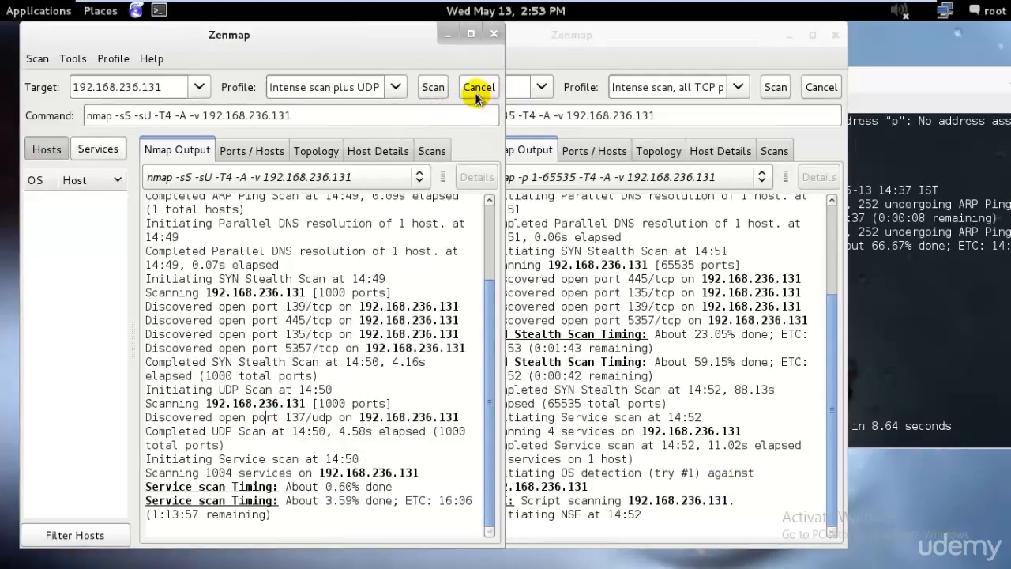
Step: Cancel the UDP scan, run a Ping scan against 192.168.236.131 in the same Zenmap window, and highlight its summary line
{"action": "left_click", "coordinate": [476, 94]}
{"action": "left_click", "coordinate": [398, 87]}
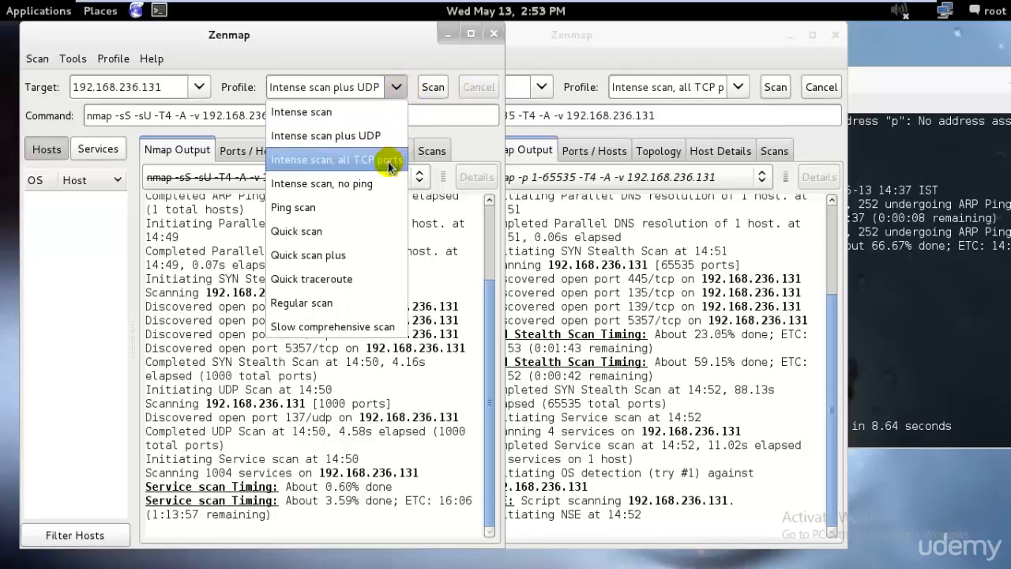
{"action": "left_click", "coordinate": [378, 207]}
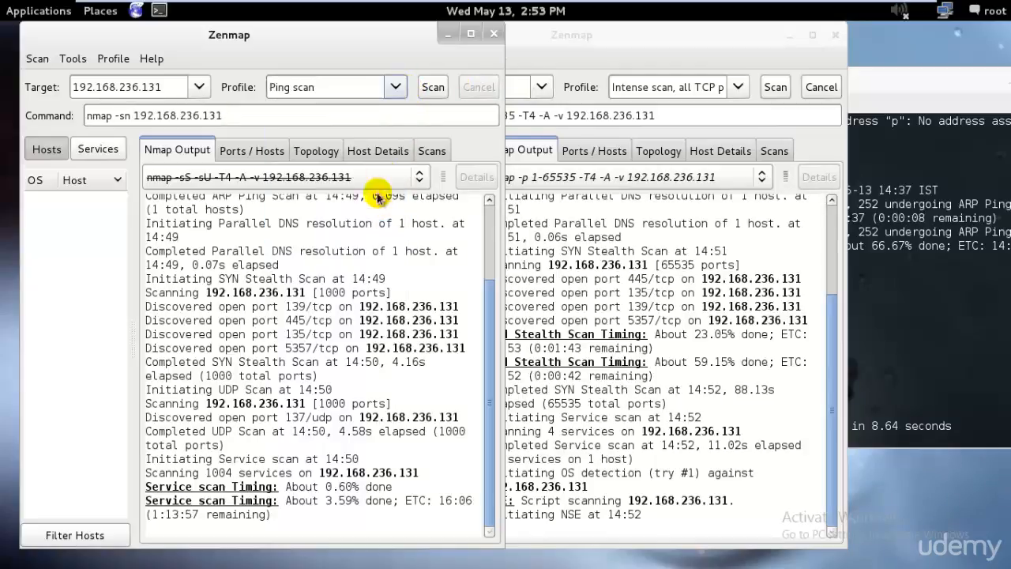
{"action": "left_click", "coordinate": [434, 88]}
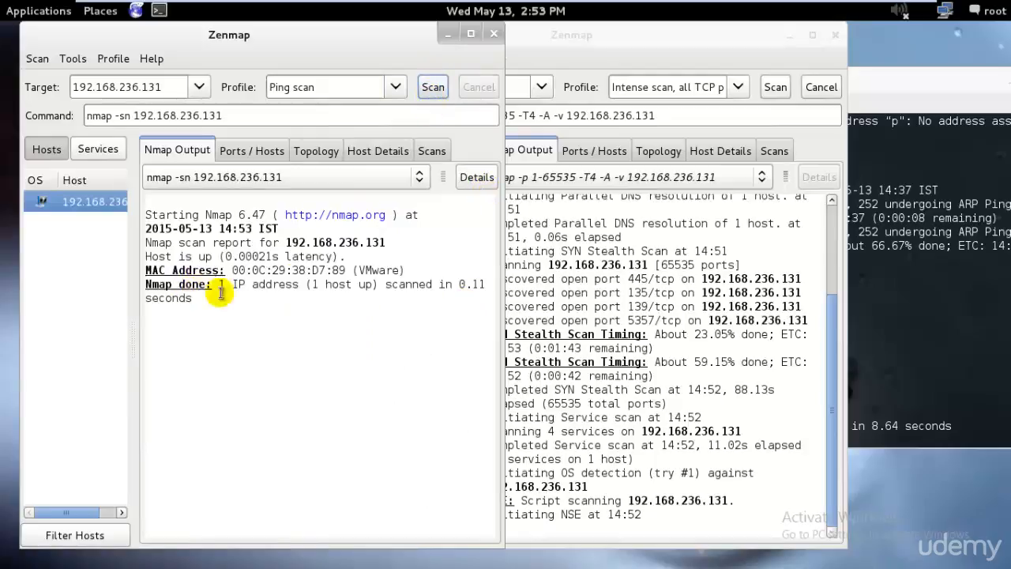
{"action": "left_click_drag", "start_coordinate": [220, 286], "coordinate": [412, 285]}
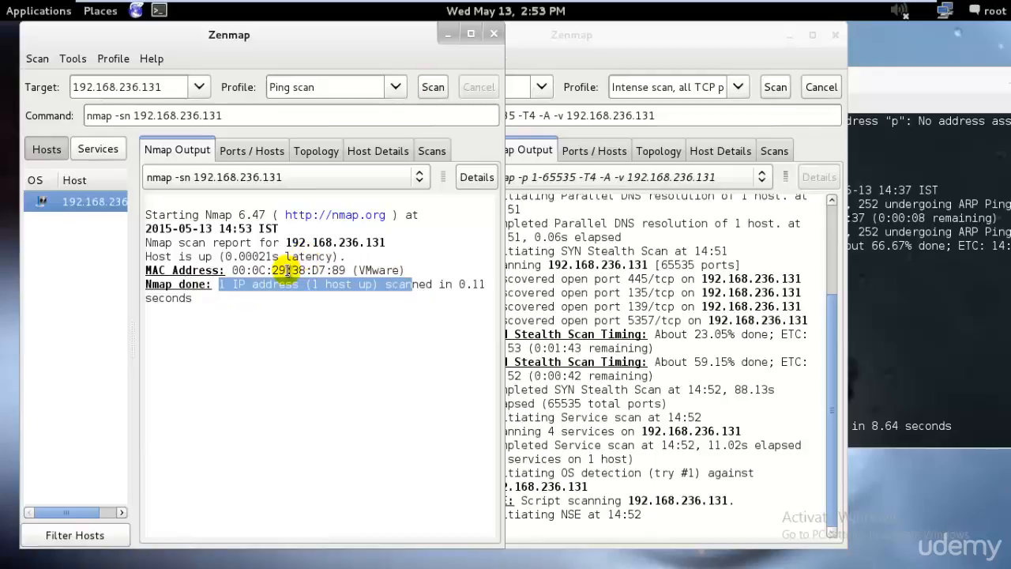
Step: Bring the nmap terminal forward for reference and run nmap -sP 192.168.236.2-254 as the command in the first Zenmap window
{"action": "left_click", "coordinate": [978, 229]}
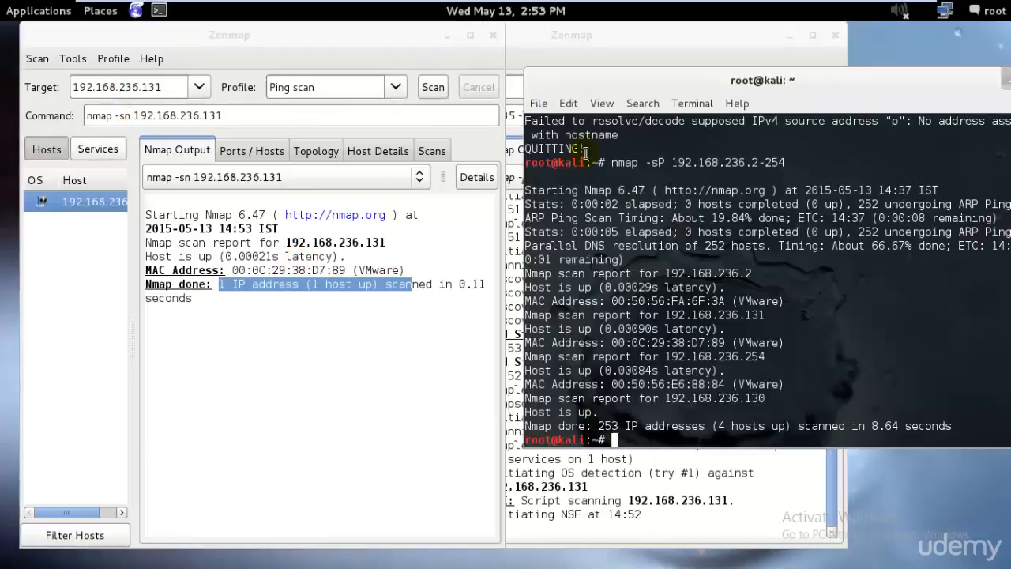
{"action": "left_click", "coordinate": [130, 116]}
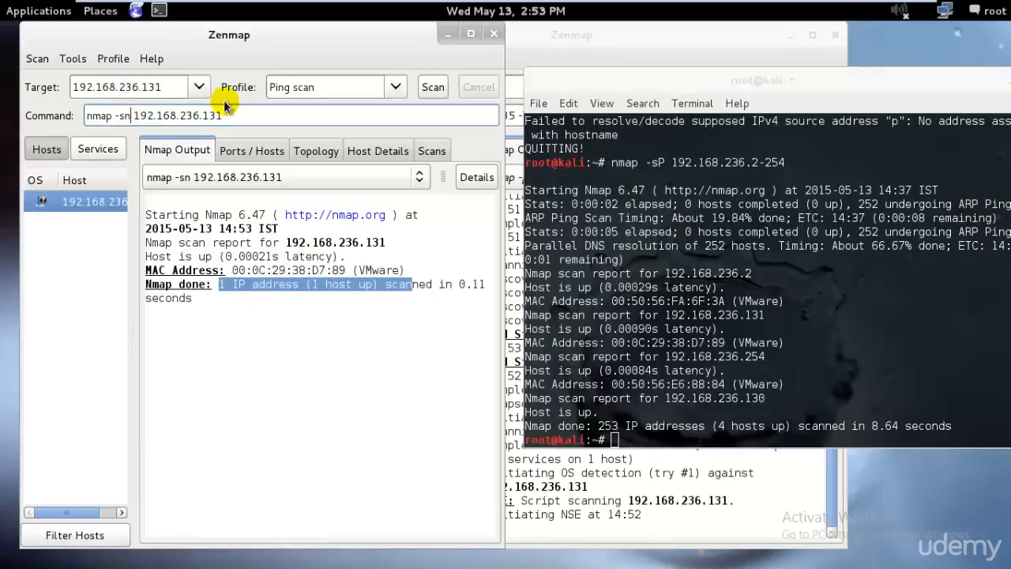
{"action": "key", "text": "BackSpace"}
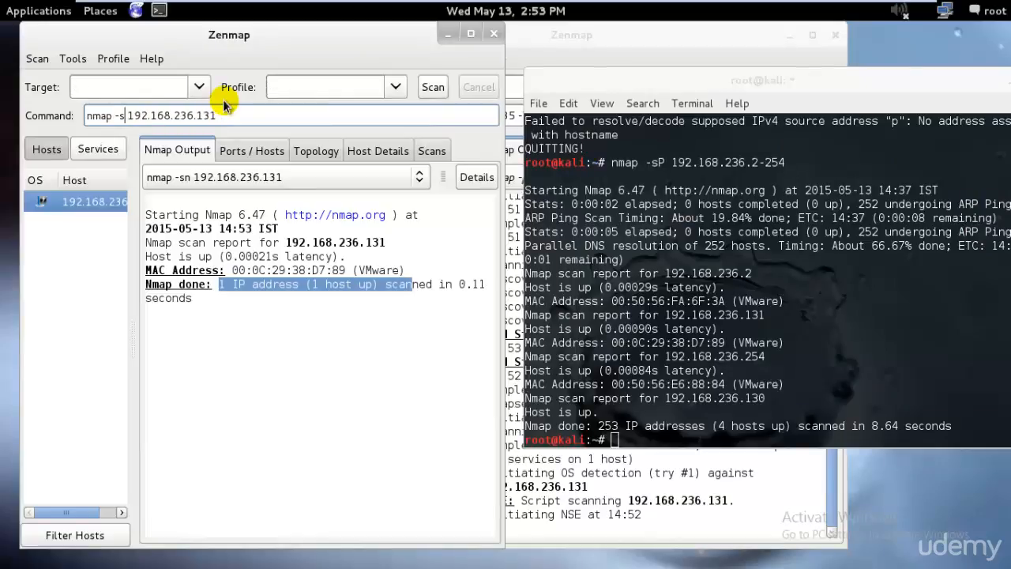
{"action": "type", "text": "P"}
{"action": "key", "text": "ctrl+Right"}
{"action": "key", "text": "ctrl+Right"}
{"action": "key", "text": "ctrl+Right"}
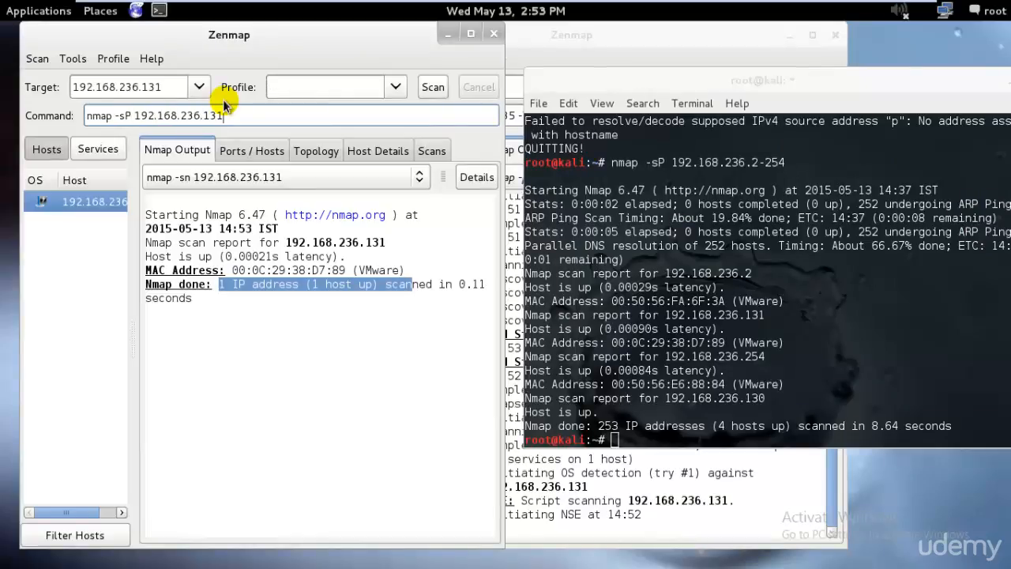
{"action": "key", "text": "BackSpace"}
{"action": "key", "text": "BackSpace"}
{"action": "key", "text": "BackSpace"}
{"action": "type", "text": "2-254"}
{"action": "key", "text": "Return"}
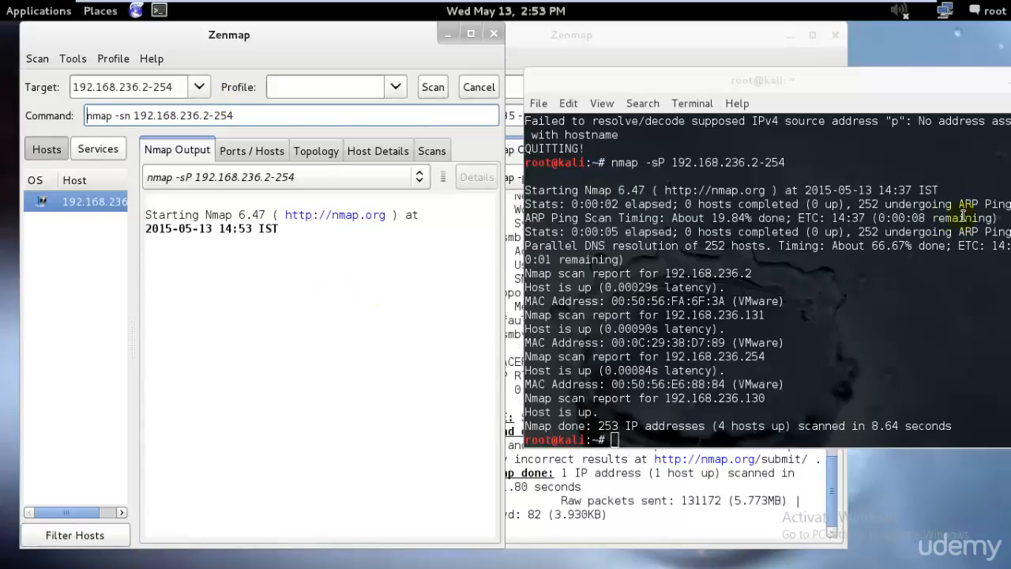
Step: Check the ping sweep's host reports in Zenmap against the earlier sweep output in the terminal
{"action": "left_click", "coordinate": [132, 115]}
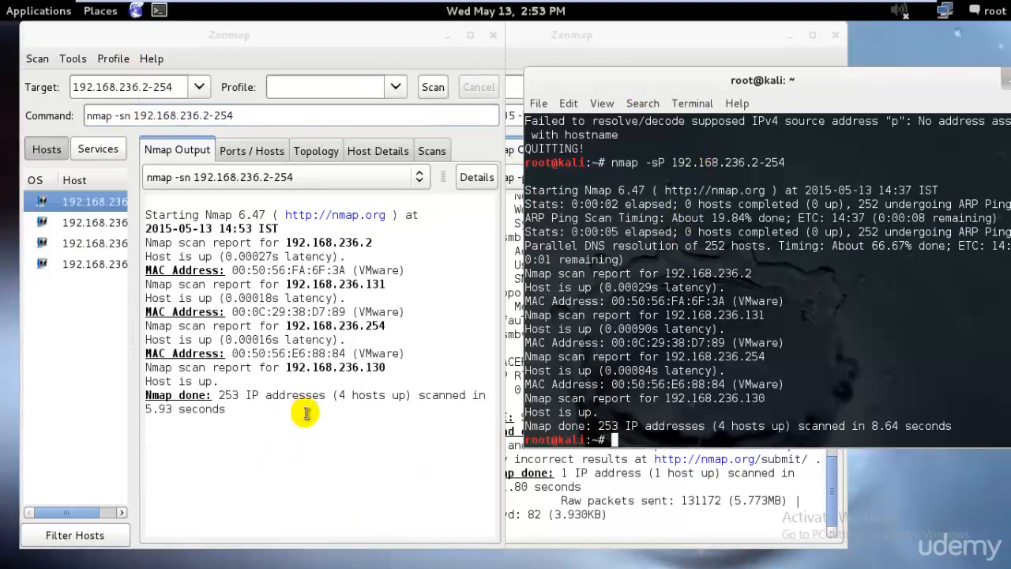
{"action": "left_click_drag", "start_coordinate": [300, 411], "coordinate": [104, 241]}
{"action": "left_click", "coordinate": [360, 448]}
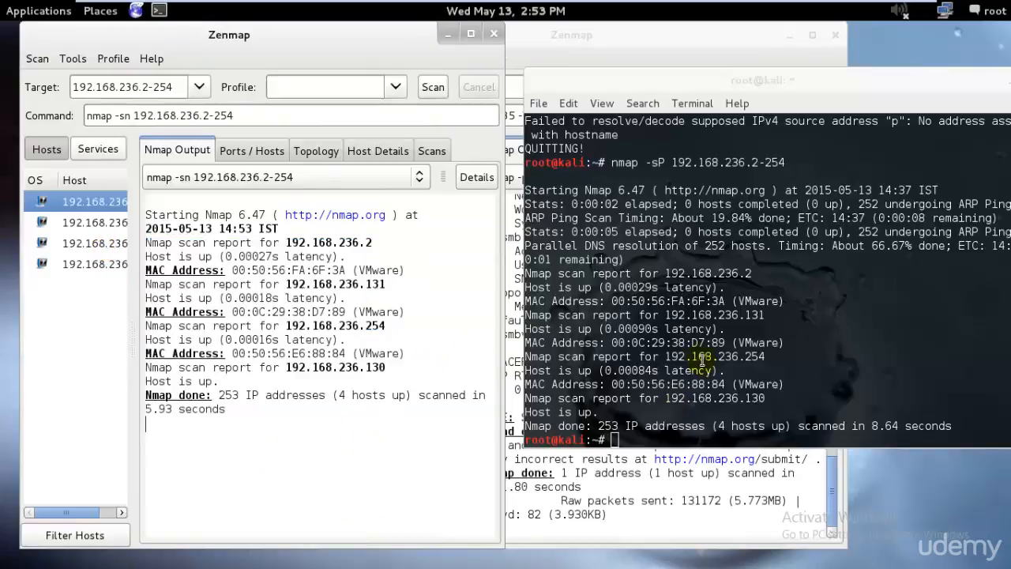
Step: Examine the finished all-TCP-ports scan report, focusing on the open port table and the OSScan reliability warning
{"action": "left_click", "coordinate": [648, 509]}
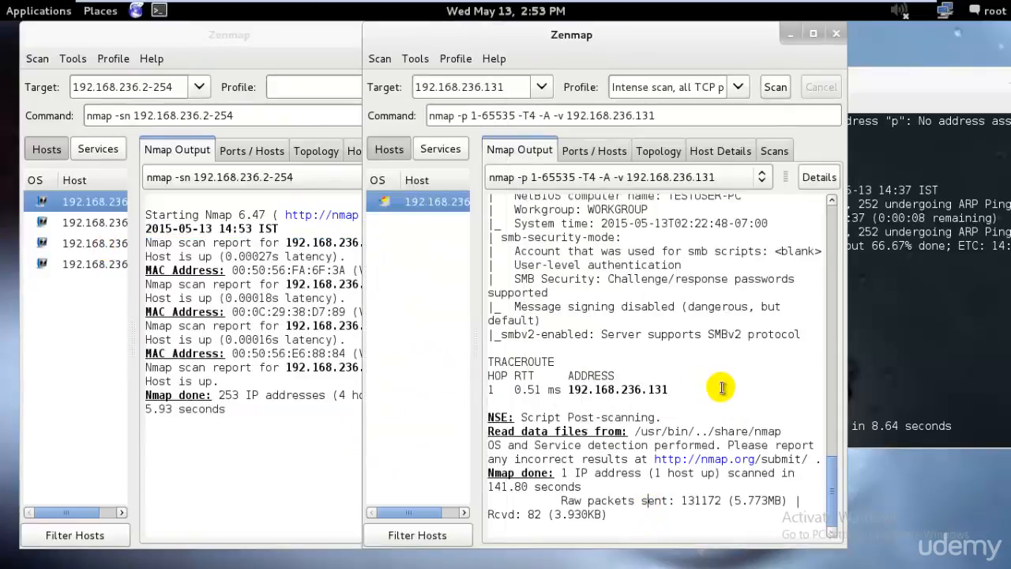
{"action": "scroll", "coordinate": [749, 399], "scroll_direction": "up", "scroll_amount": 4}
{"action": "scroll", "coordinate": [748, 399], "scroll_direction": "up", "scroll_amount": 7}
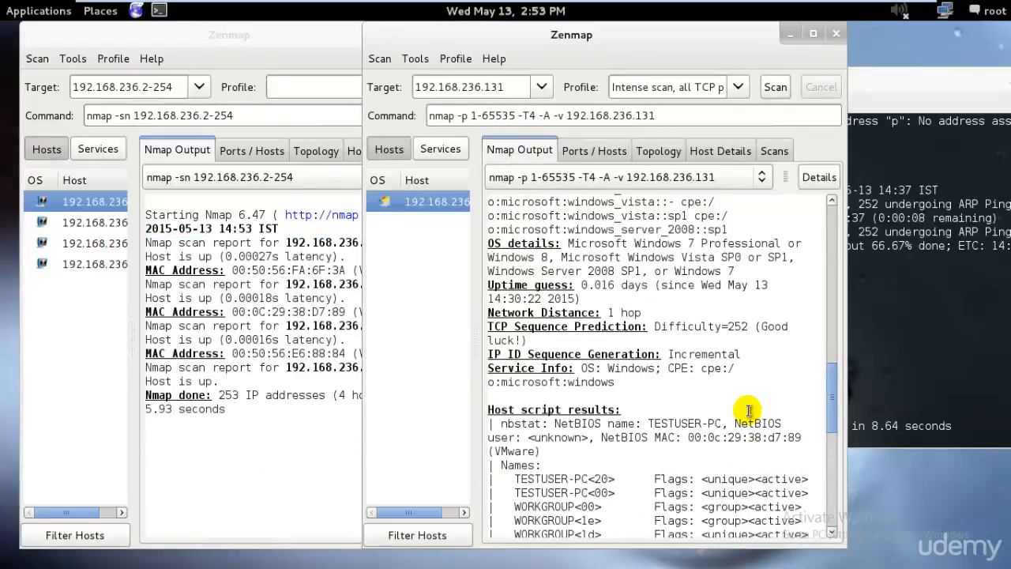
{"action": "scroll", "coordinate": [777, 356], "scroll_direction": "up", "scroll_amount": 3}
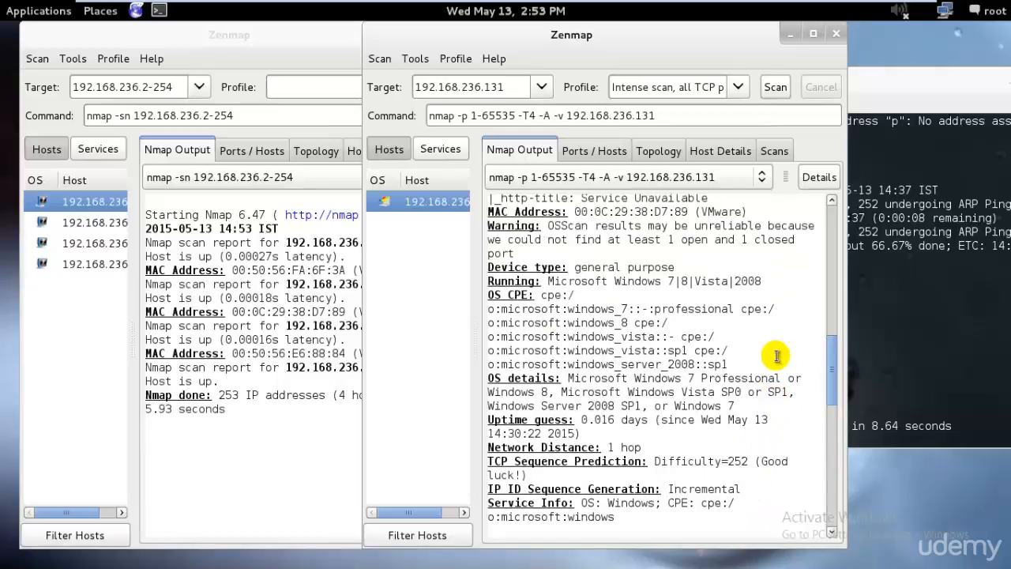
{"action": "scroll", "coordinate": [662, 332], "scroll_direction": "up", "scroll_amount": 4}
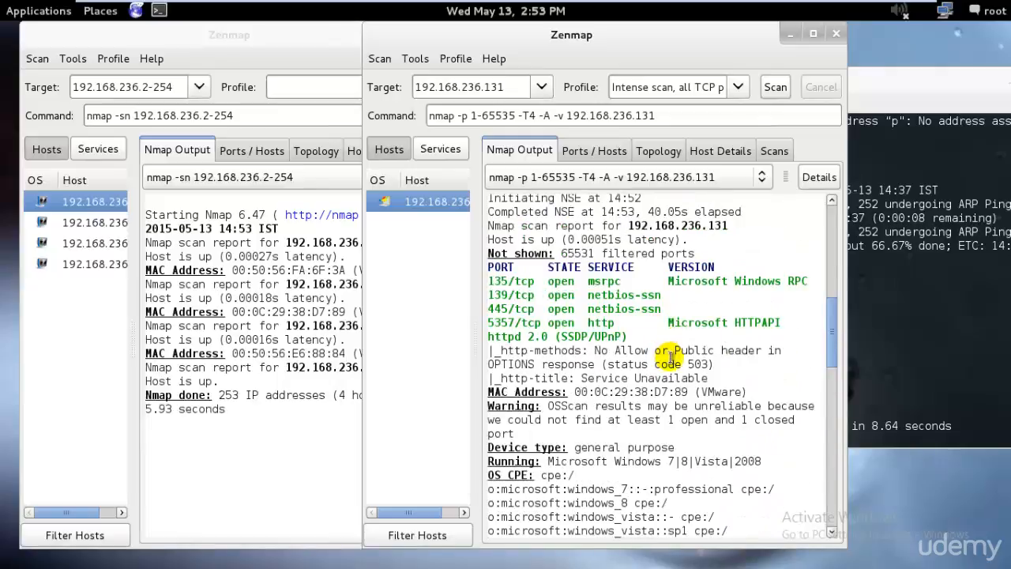
{"action": "left_click_drag", "start_coordinate": [548, 406], "coordinate": [798, 417]}
{"action": "left_click", "coordinate": [594, 416]}
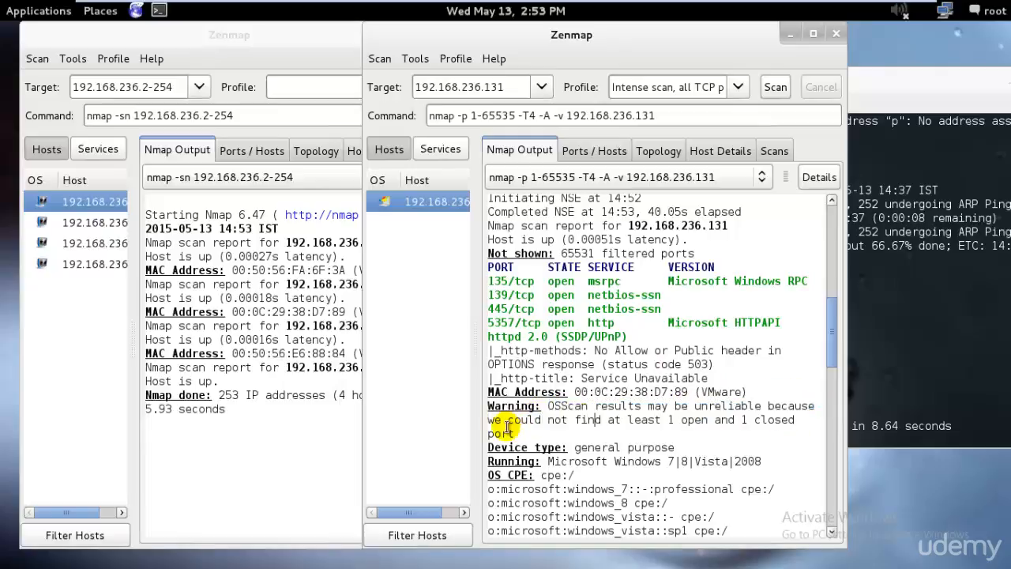
{"action": "scroll", "coordinate": [790, 402], "scroll_direction": "down", "scroll_amount": 1}
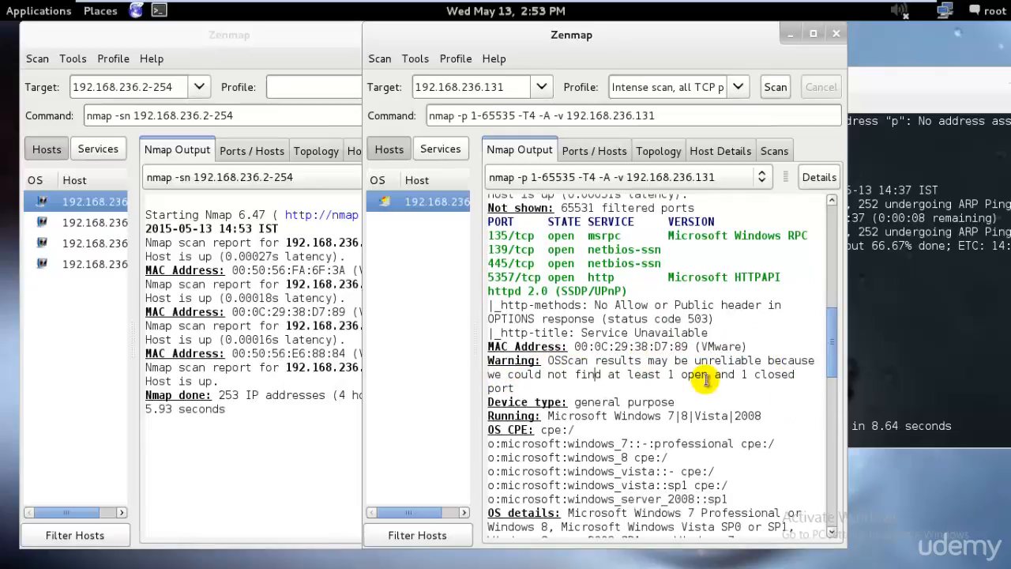
{"action": "scroll", "coordinate": [719, 380], "scroll_direction": "down", "scroll_amount": 3}
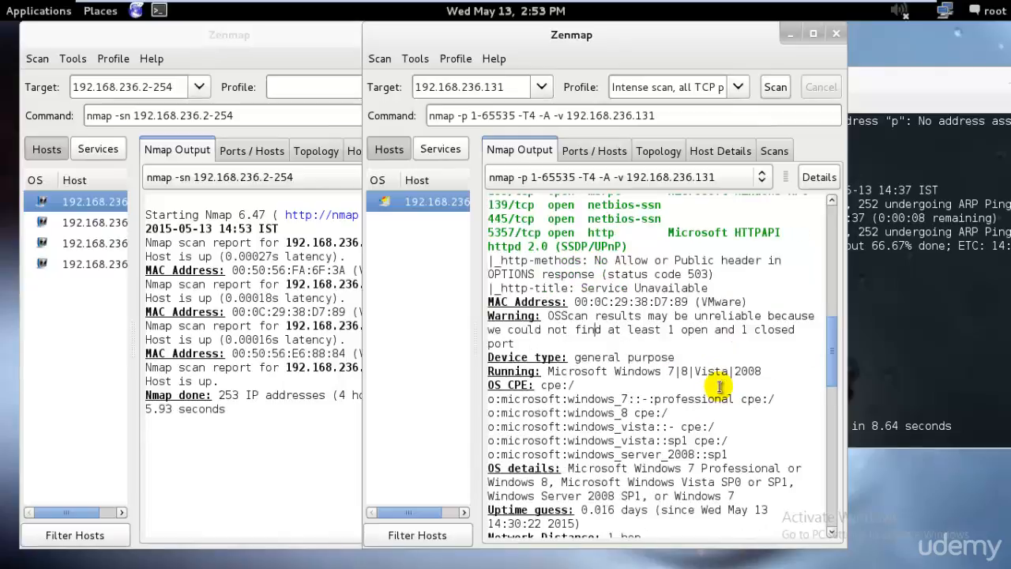
Step: Examine the OS CPE, OS details and IP ID sequence generation entries in the all-TCP-ports scan report
{"action": "left_click_drag", "start_coordinate": [763, 370], "coordinate": [421, 313]}
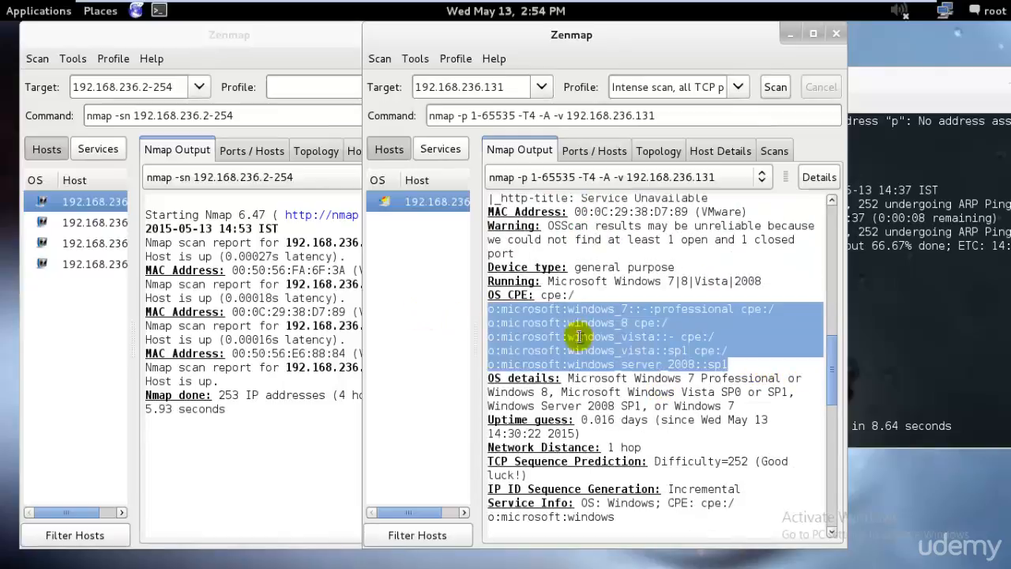
{"action": "scroll", "coordinate": [612, 342], "scroll_direction": "down", "scroll_amount": 1}
{"action": "left_click_drag", "start_coordinate": [568, 333], "coordinate": [773, 362]}
{"action": "scroll", "coordinate": [739, 355], "scroll_direction": "down", "scroll_amount": 2}
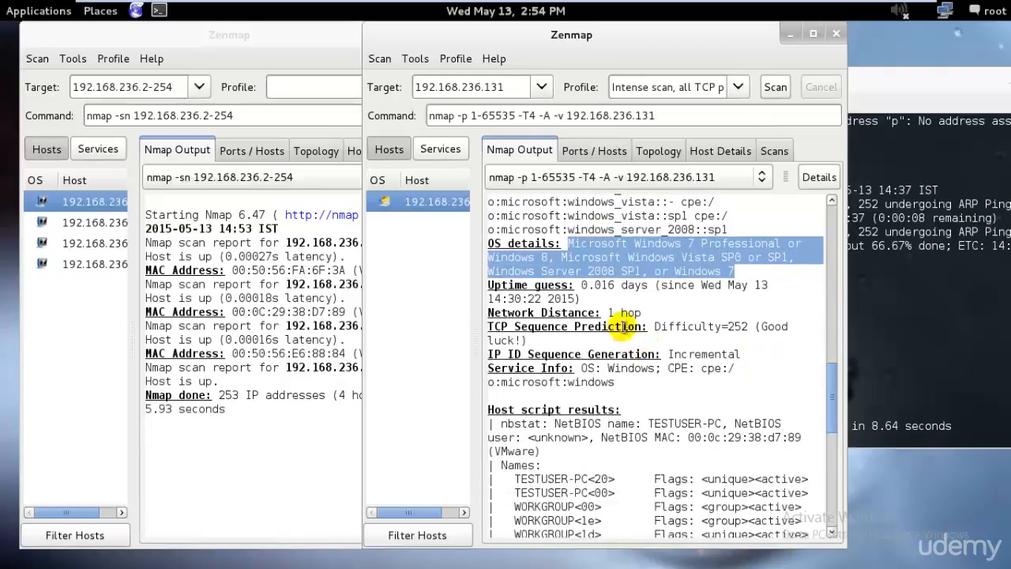
{"action": "scroll", "coordinate": [695, 331], "scroll_direction": "down", "scroll_amount": 1}
{"action": "left_click_drag", "start_coordinate": [662, 309], "coordinate": [746, 310]}
{"action": "left_click", "coordinate": [758, 352]}
{"action": "scroll", "coordinate": [704, 350], "scroll_direction": "down", "scroll_amount": 2}
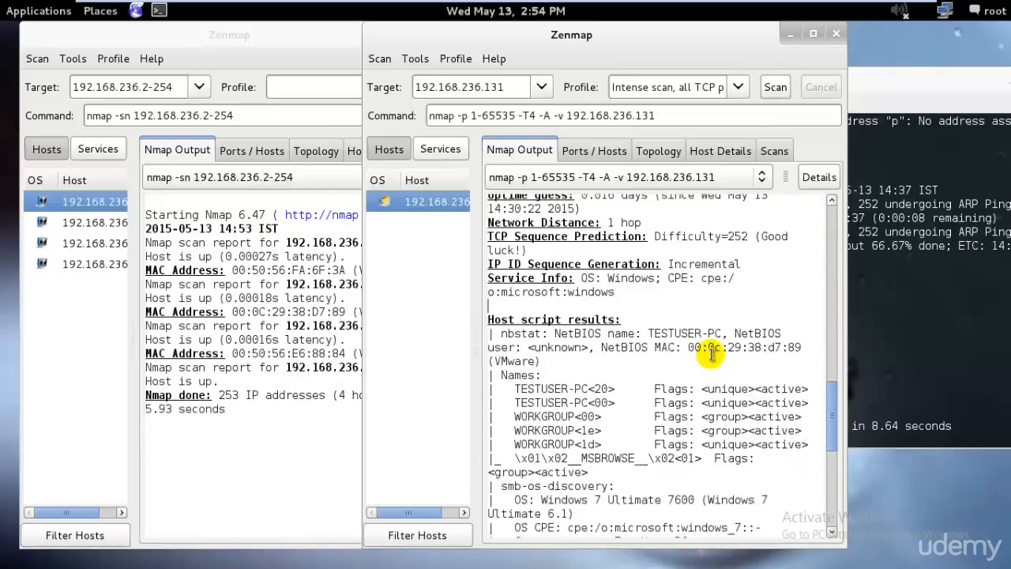
{"action": "scroll", "coordinate": [688, 344], "scroll_direction": "up", "scroll_amount": 4}
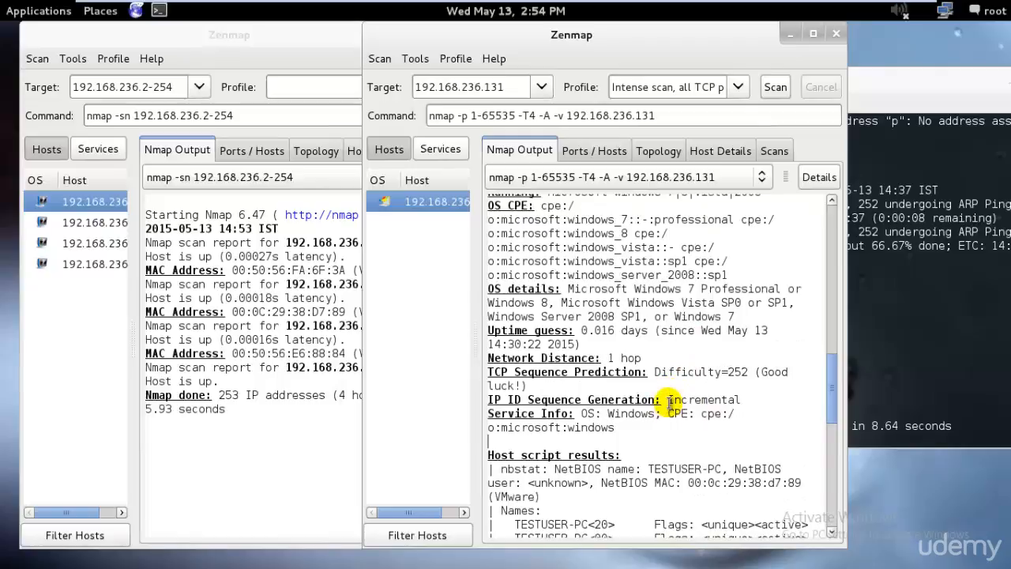
Step: Revisit the terminal and Zenmap ping sweep outputs, and return to the host script results of the all-TCP-ports scan
{"action": "left_click", "coordinate": [913, 331]}
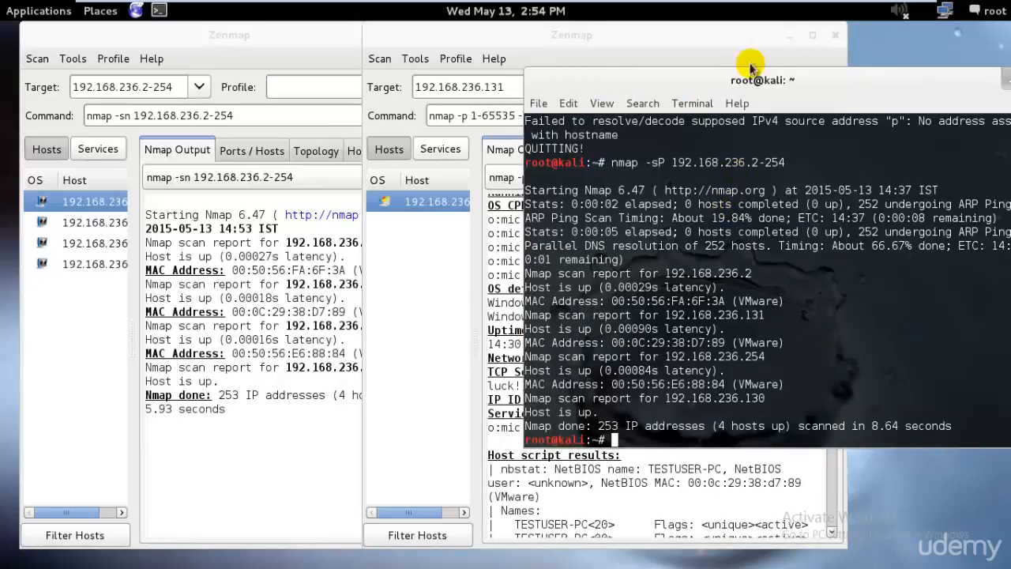
{"action": "left_click", "coordinate": [290, 421]}
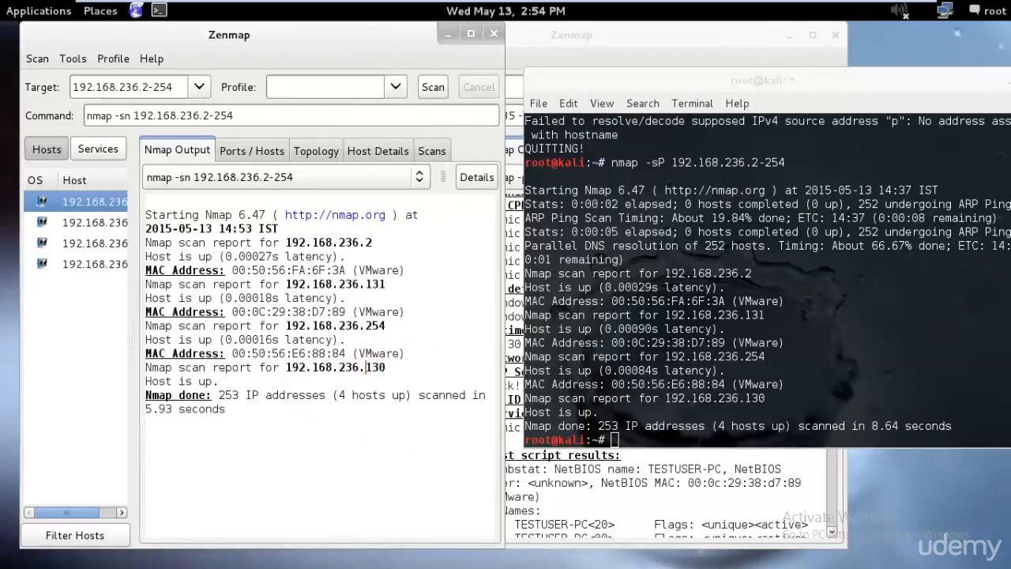
{"action": "left_click", "coordinate": [711, 484]}
{"action": "scroll", "coordinate": [700, 439], "scroll_direction": "down", "scroll_amount": 3}
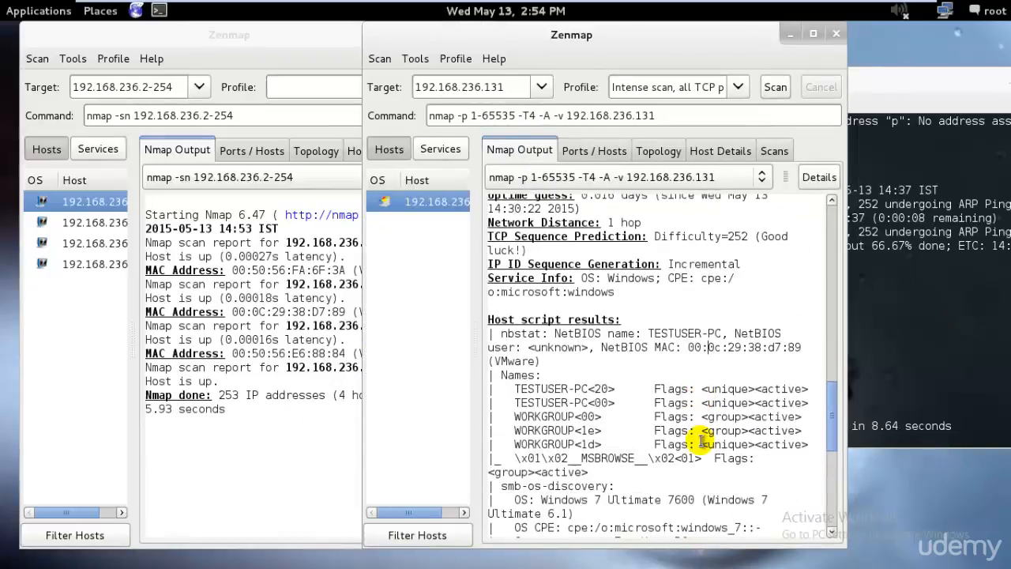
Step: Examine the NetBIOS names, computer name, SMB security mode and traceroute entries through the end of the all-TCP-ports scan report
{"action": "scroll", "coordinate": [701, 439], "scroll_direction": "down", "scroll_amount": 2}
{"action": "left_click_drag", "start_coordinate": [515, 301], "coordinate": [809, 356]}
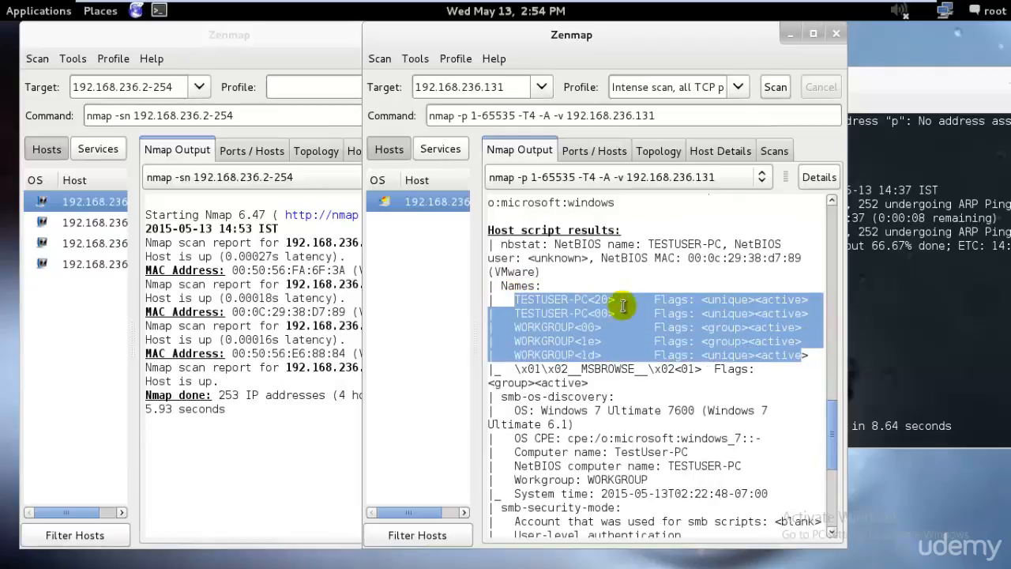
{"action": "scroll", "coordinate": [593, 391], "scroll_direction": "down", "scroll_amount": 1}
{"action": "scroll", "coordinate": [593, 391], "scroll_direction": "down", "scroll_amount": 2}
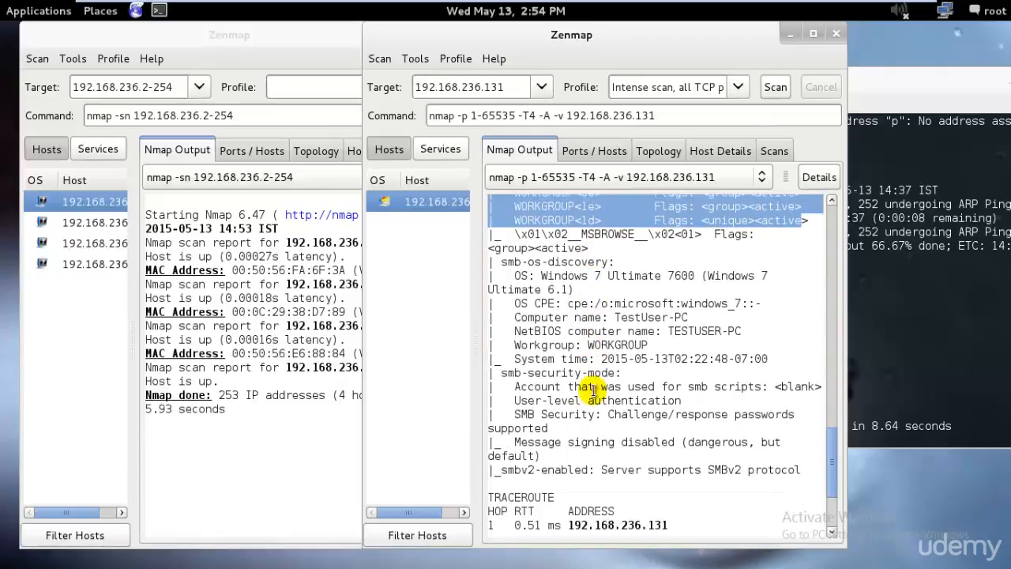
{"action": "left_click_drag", "start_coordinate": [514, 317], "coordinate": [689, 317]}
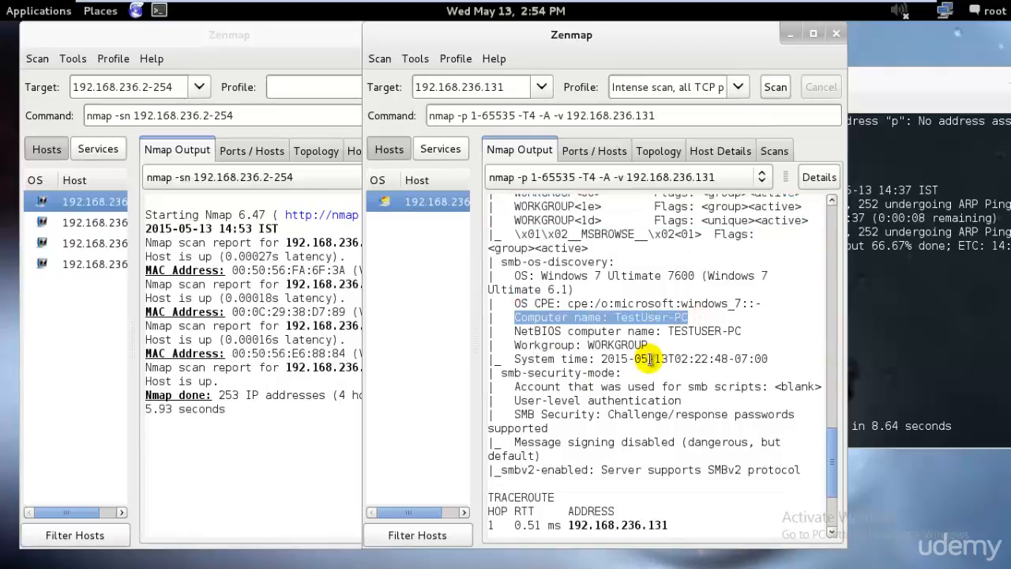
{"action": "scroll", "coordinate": [537, 387], "scroll_direction": "down", "scroll_amount": 1}
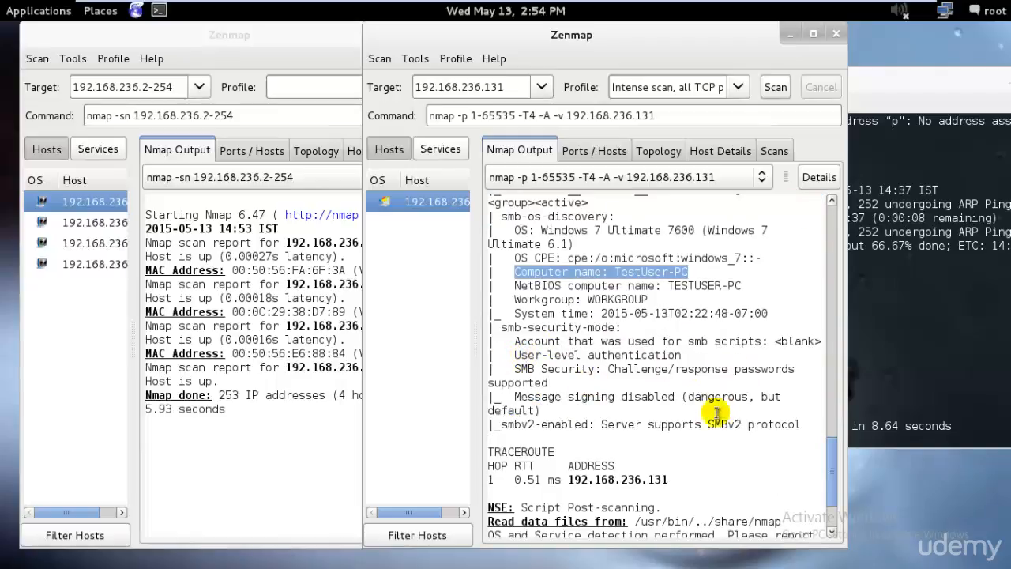
{"action": "scroll", "coordinate": [715, 409], "scroll_direction": "down", "scroll_amount": 2}
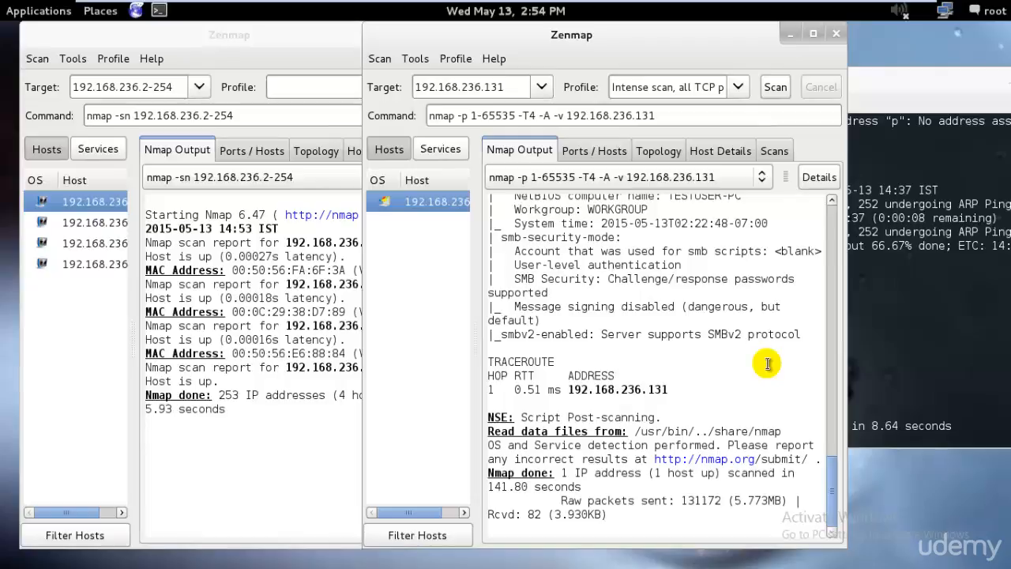
Step: Run a Quick traceroute scan against 192.168.236.2-254 in the Zenmap window used for the ping sweep
{"action": "left_click", "coordinate": [745, 91]}
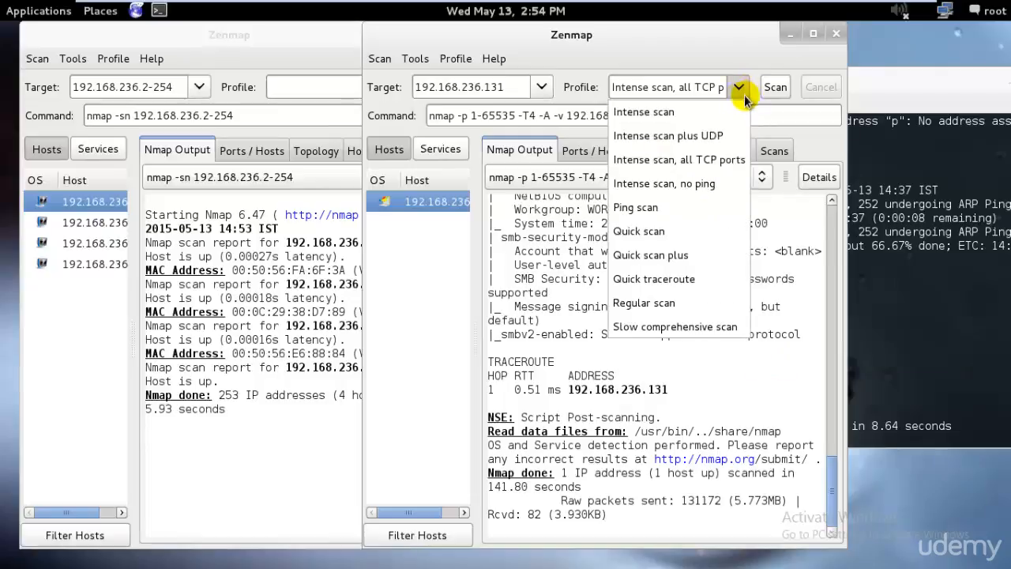
{"action": "left_click", "coordinate": [211, 346]}
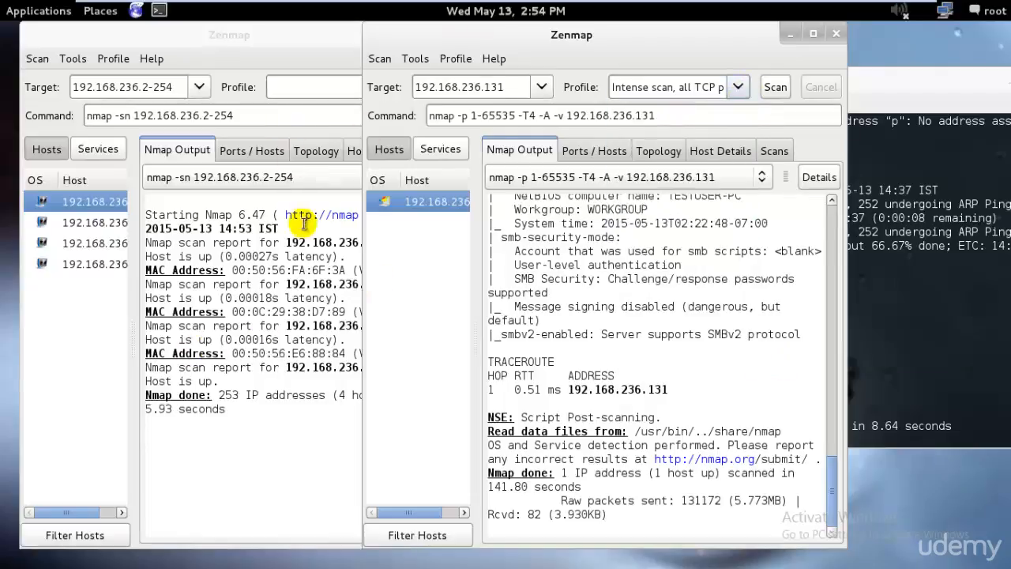
{"action": "left_click", "coordinate": [300, 34]}
{"action": "left_click", "coordinate": [396, 87]}
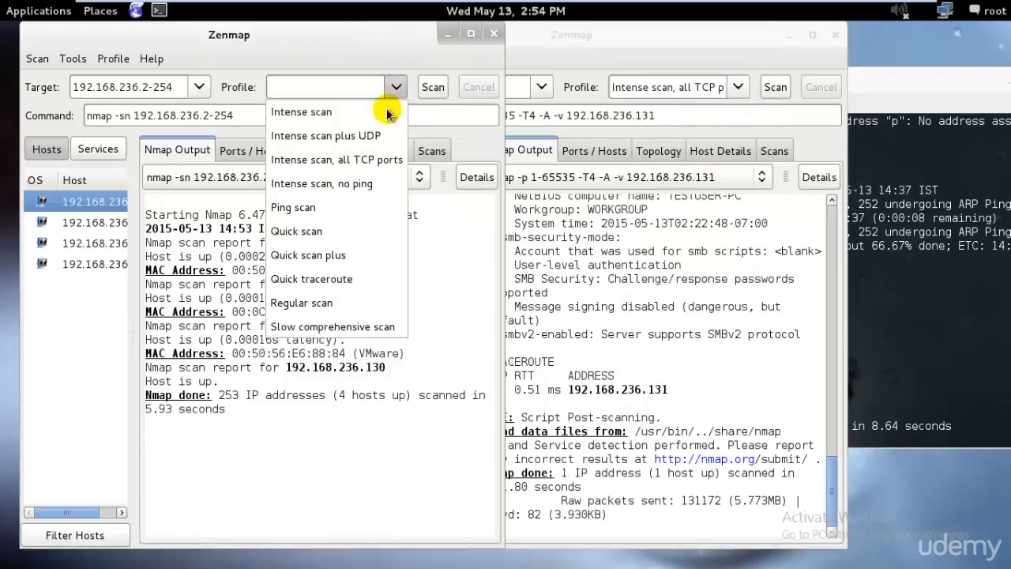
{"action": "left_click", "coordinate": [353, 280]}
{"action": "left_click", "coordinate": [435, 88]}
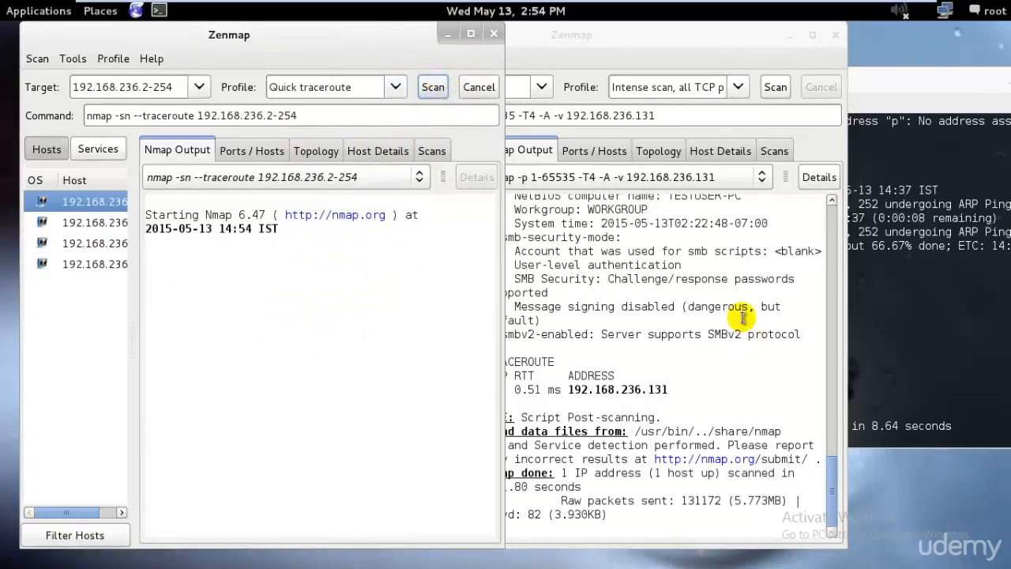
Step: Examine the traceroute hops and host latencies in the Quick traceroute report, comparing them with the terminal's ping sweep output
{"action": "left_click", "coordinate": [734, 34]}
{"action": "left_click", "coordinate": [740, 87]}
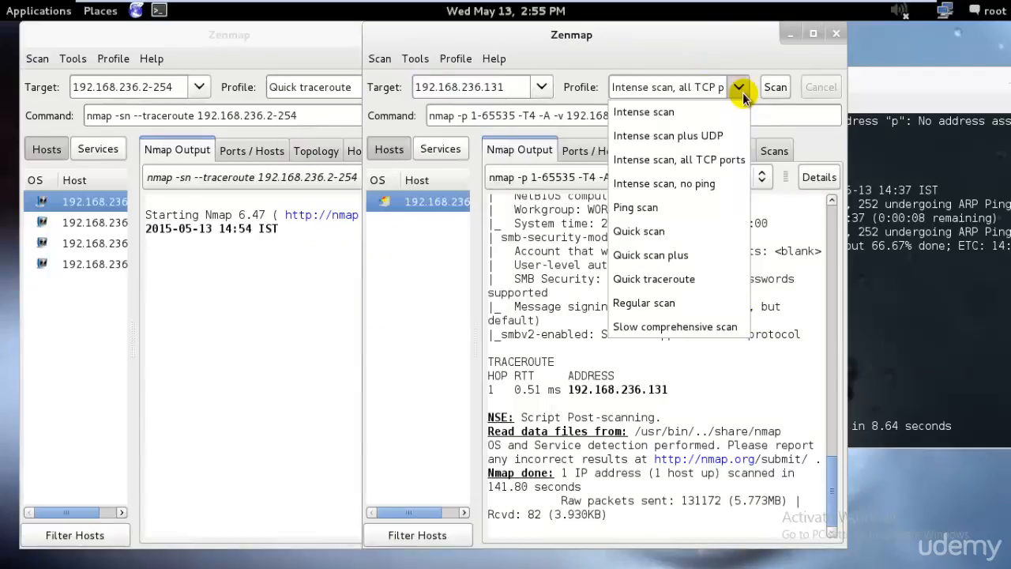
{"action": "left_click", "coordinate": [320, 407]}
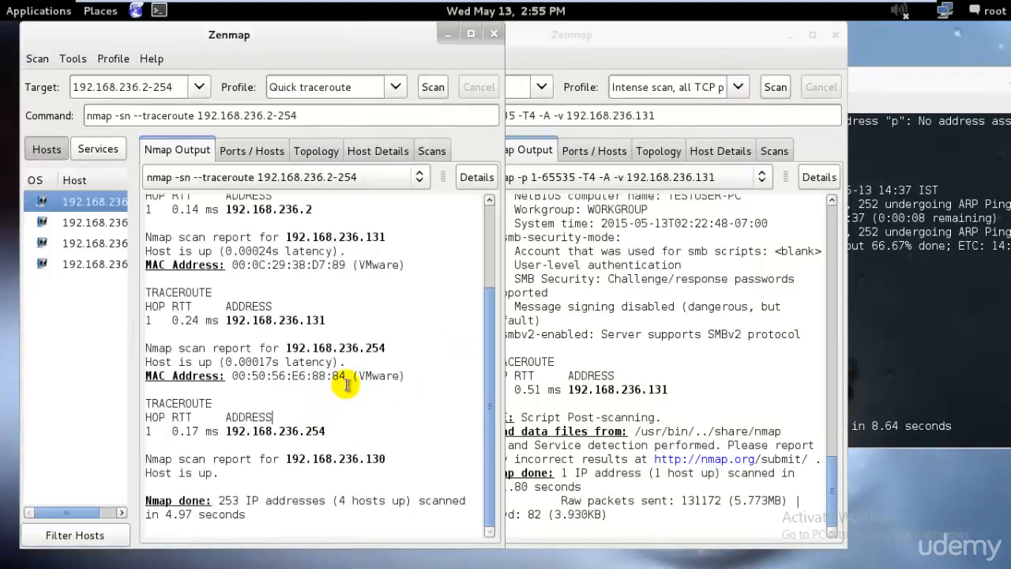
{"action": "scroll", "coordinate": [442, 387], "scroll_direction": "up", "scroll_amount": 3}
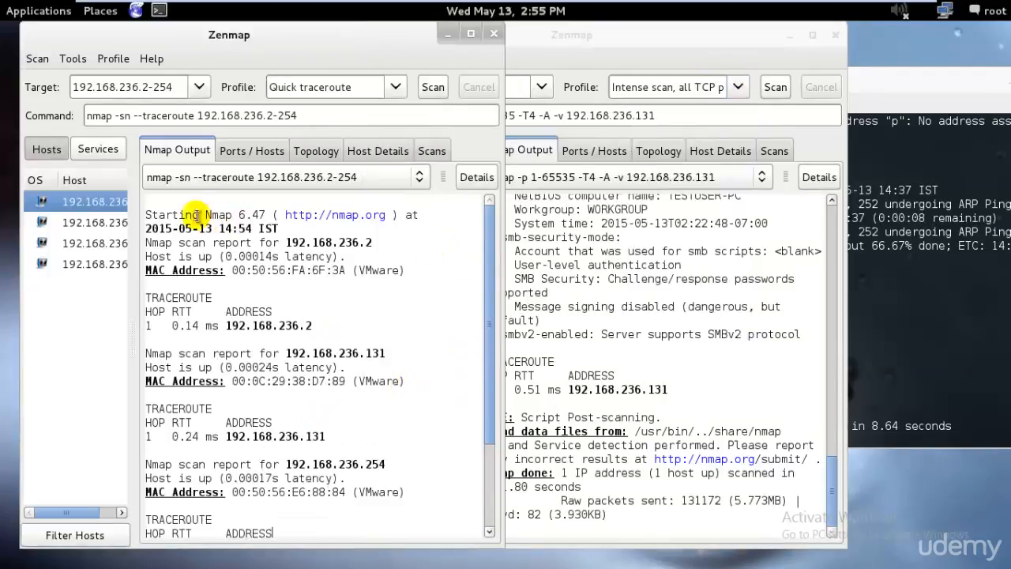
{"action": "left_click", "coordinate": [898, 288]}
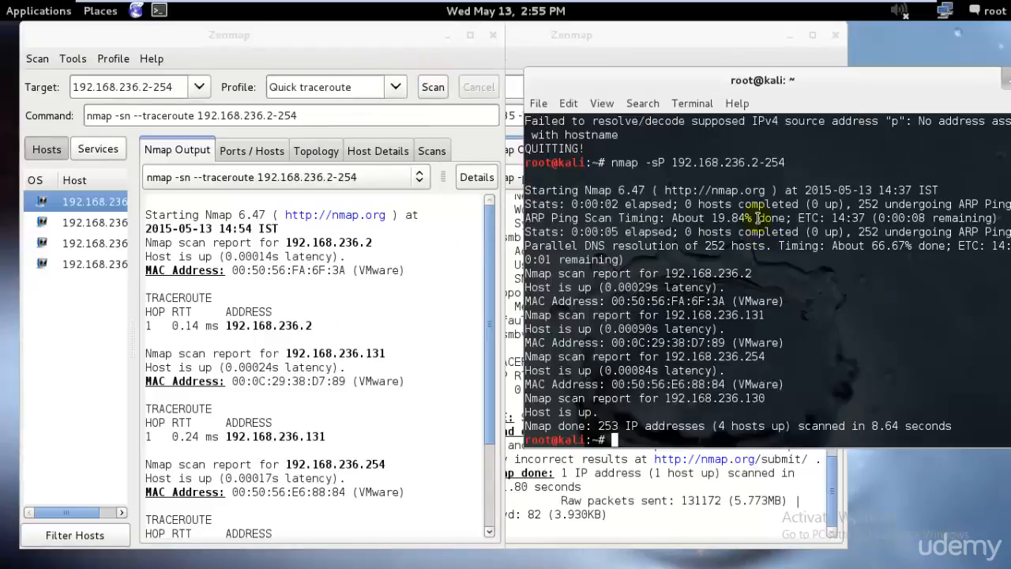
{"action": "left_click", "coordinate": [286, 335]}
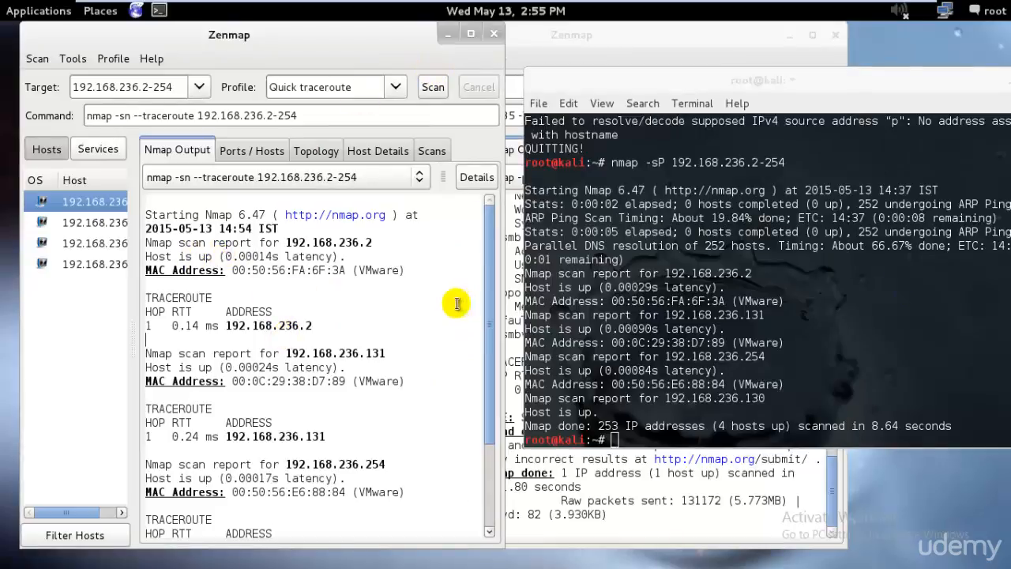
{"action": "scroll", "coordinate": [438, 347], "scroll_direction": "down", "scroll_amount": 3}
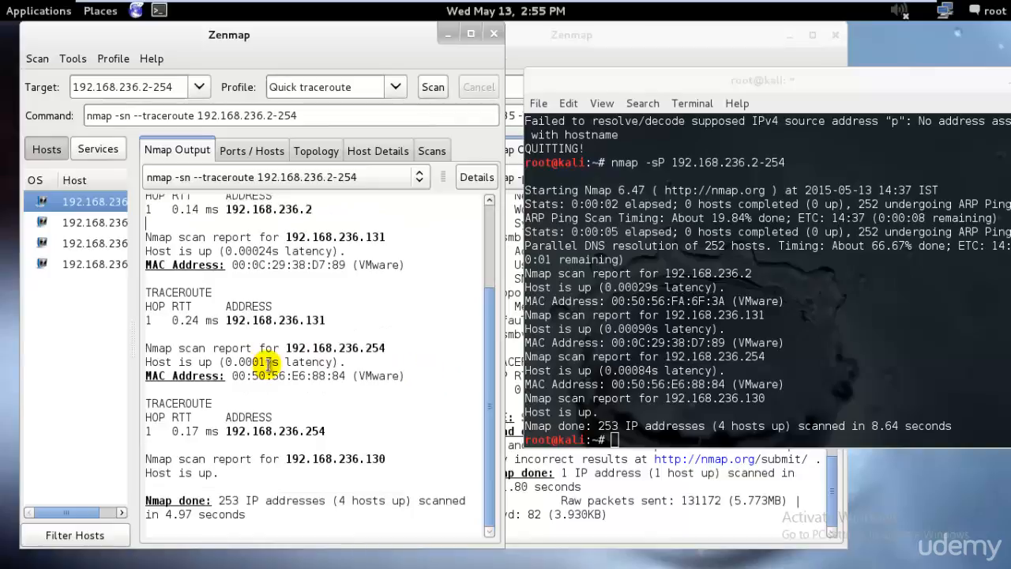
{"action": "left_click_drag", "start_coordinate": [259, 362], "coordinate": [307, 362]}
{"action": "scroll", "coordinate": [388, 359], "scroll_direction": "up", "scroll_amount": 2}
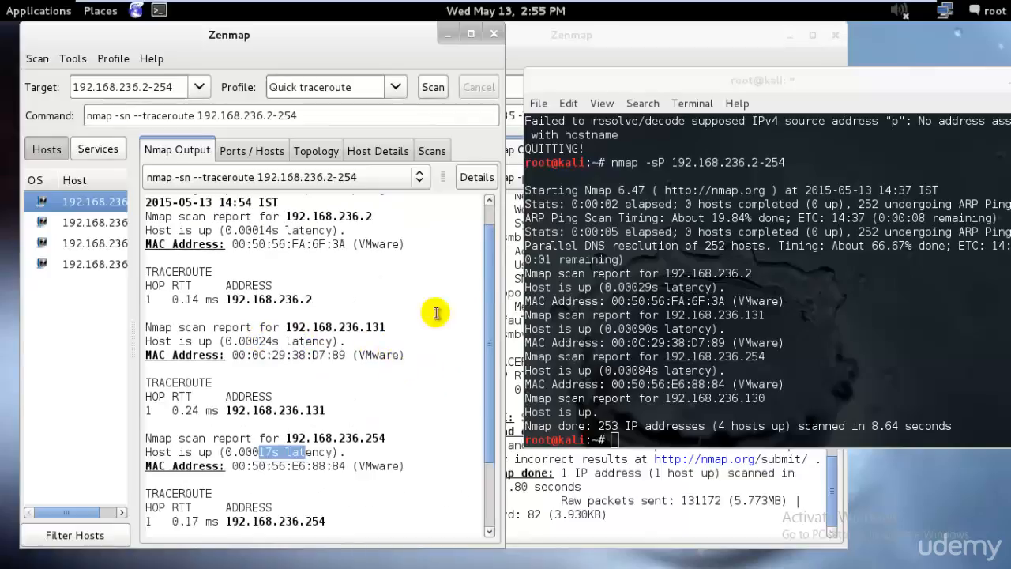
Step: Run a Regular scan against 192.168.236.2-254
{"action": "left_click", "coordinate": [395, 88]}
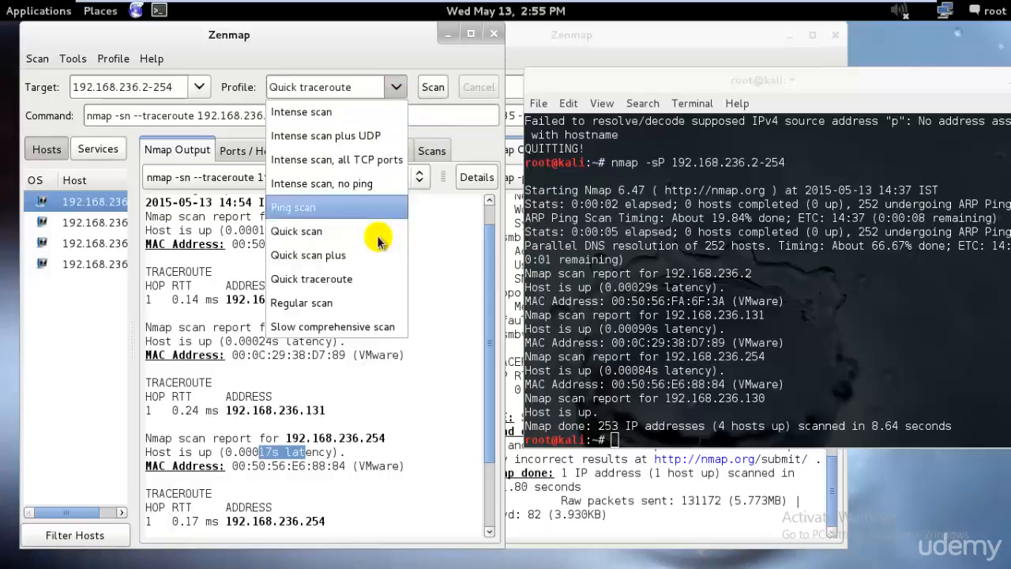
{"action": "left_click", "coordinate": [368, 302]}
{"action": "left_click", "coordinate": [433, 87]}
Step: Start a Slow comprehensive scan of 192.168.236.131 in the other Zenmap window, and close that window while the scan is running
{"action": "left_click", "coordinate": [627, 36]}
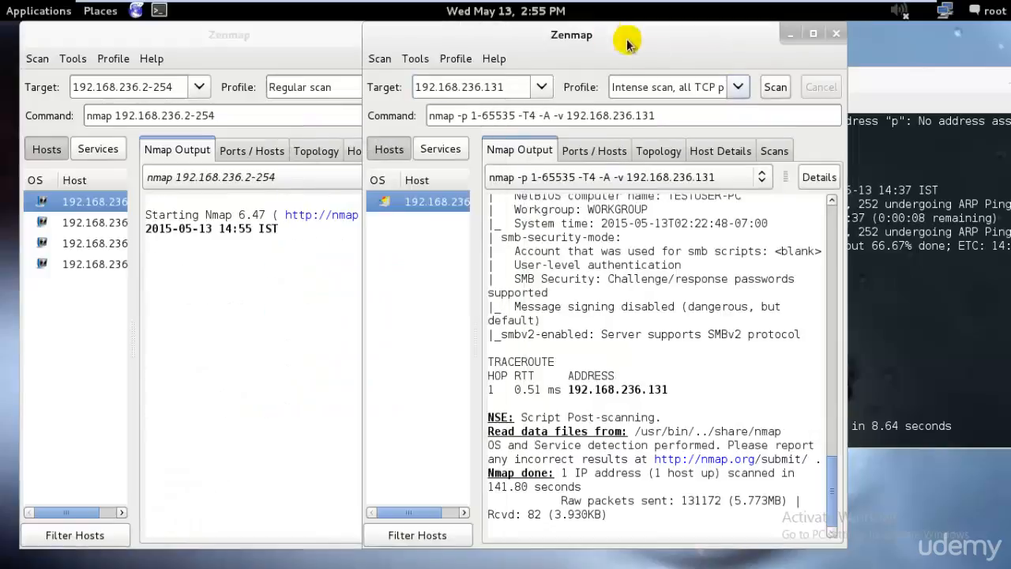
{"action": "left_click", "coordinate": [739, 88]}
{"action": "left_click", "coordinate": [673, 327]}
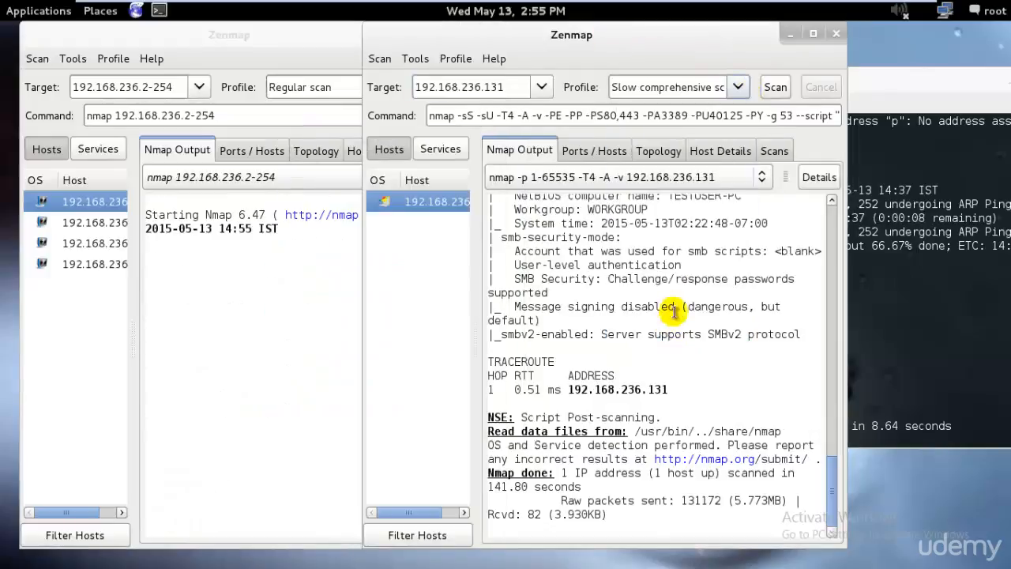
{"action": "left_click", "coordinate": [775, 87]}
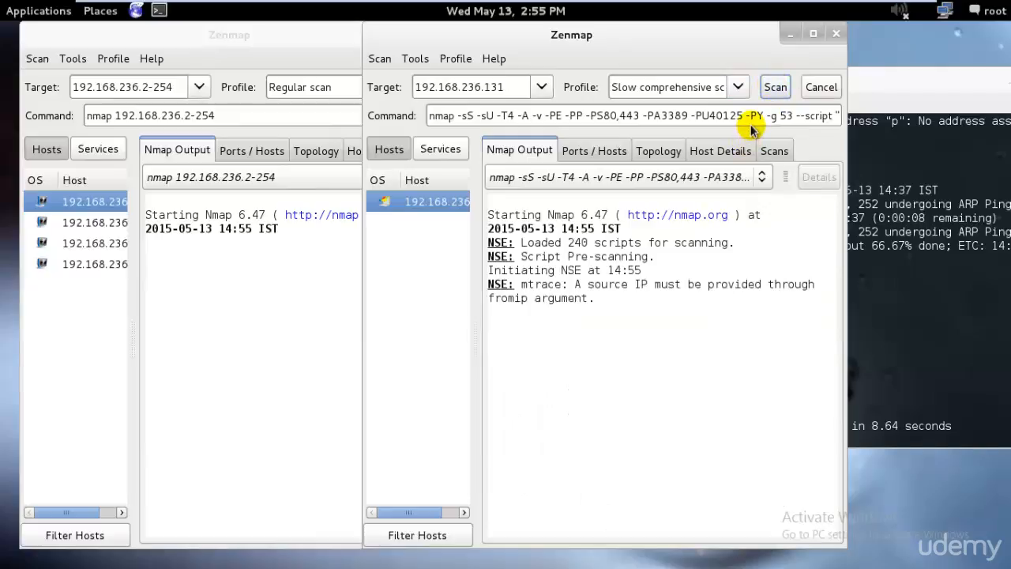
{"action": "left_click", "coordinate": [836, 33]}
{"action": "left_click", "coordinate": [493, 334]}
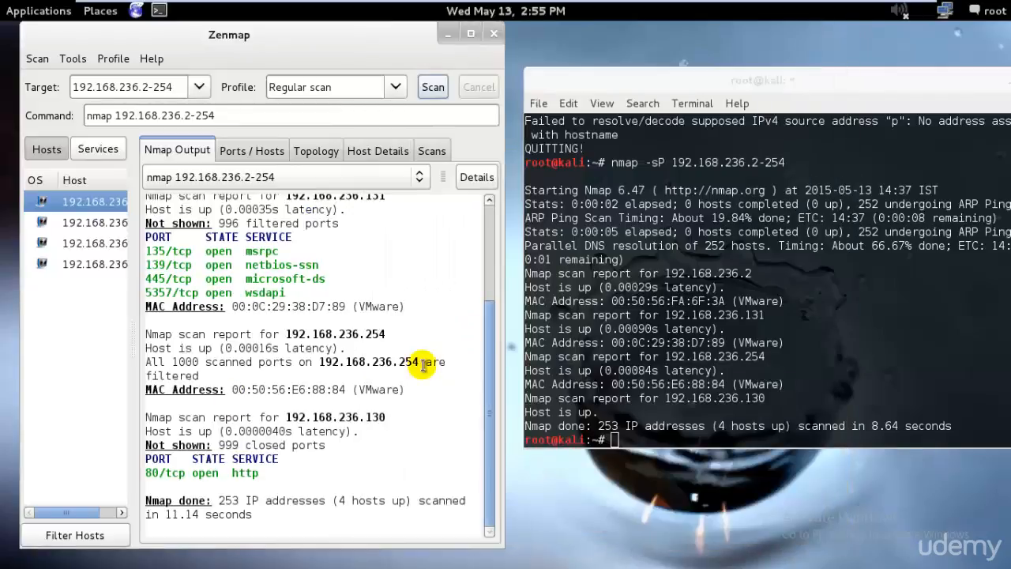
Step: Compare the closed, filtered and open port entries for 192.168.236.2 and 192.168.236.131 in the Regular scan report
{"action": "scroll", "coordinate": [413, 357], "scroll_direction": "up", "scroll_amount": 3}
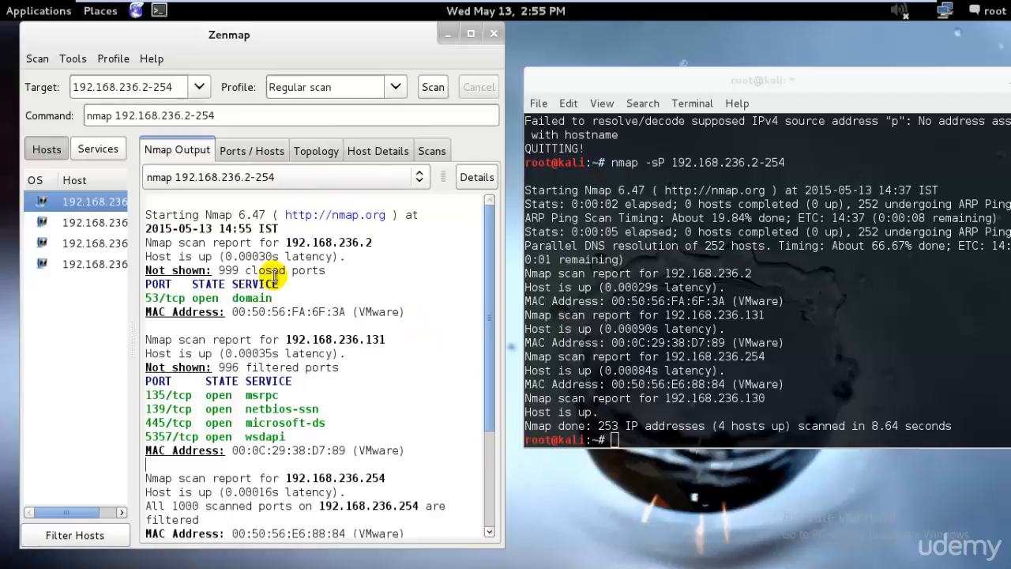
{"action": "left_click_drag", "start_coordinate": [218, 270], "coordinate": [334, 271]}
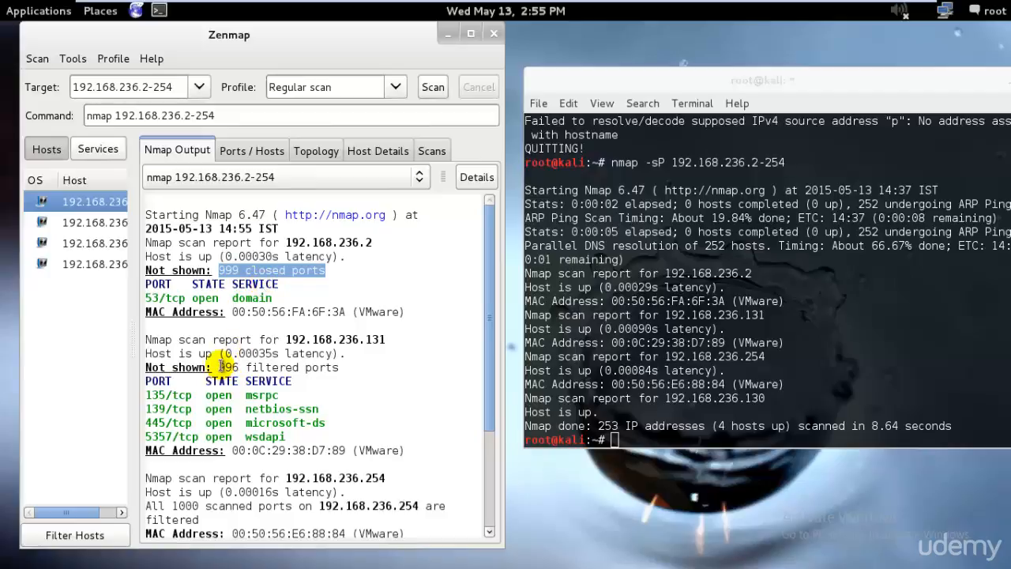
{"action": "left_click_drag", "start_coordinate": [219, 368], "coordinate": [356, 368]}
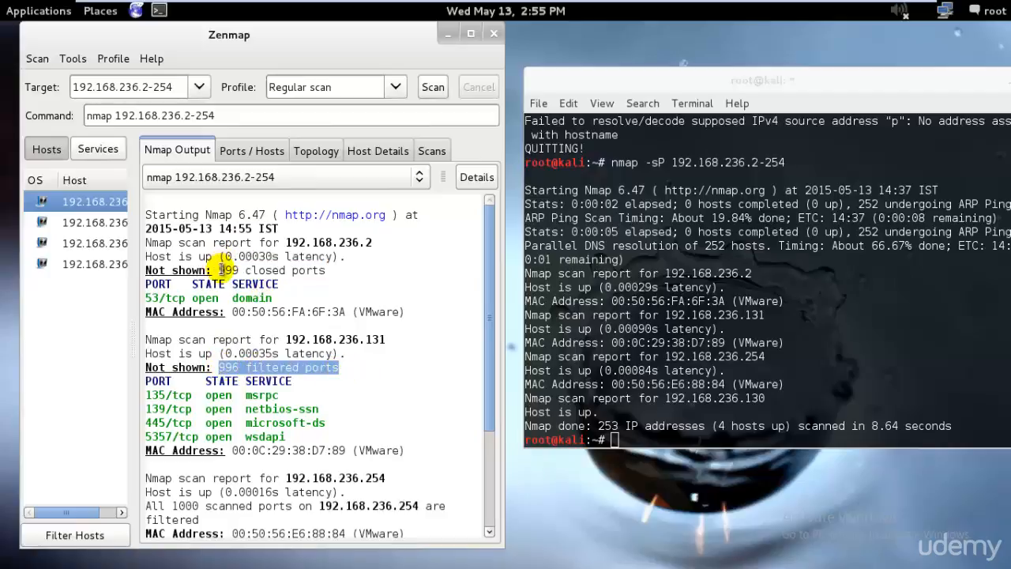
{"action": "left_click_drag", "start_coordinate": [219, 271], "coordinate": [313, 270]}
{"action": "left_click_drag", "start_coordinate": [299, 451], "coordinate": [158, 413]}
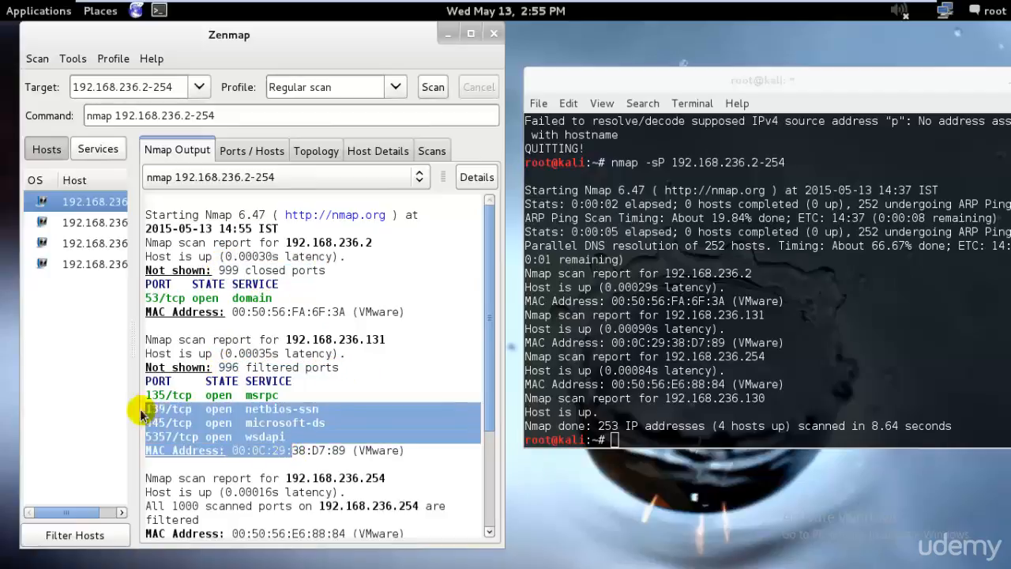
{"action": "left_click_drag", "start_coordinate": [219, 367], "coordinate": [361, 368]}
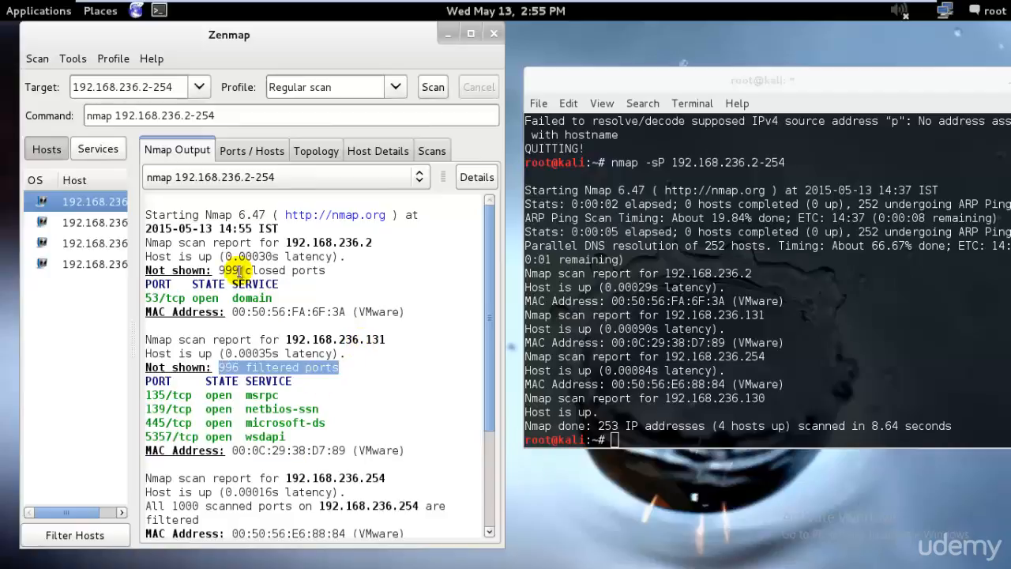
Step: Examine the Regular scan results for 192.168.236.254 and 192.168.236.130, and the closing summary of hosts and scan time
{"action": "scroll", "coordinate": [300, 416], "scroll_direction": "down", "scroll_amount": 3}
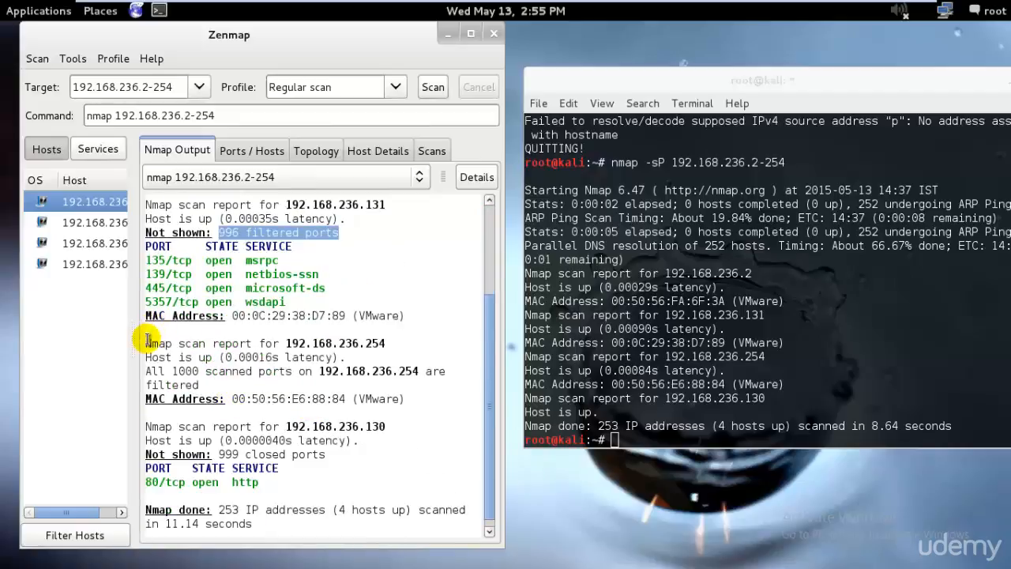
{"action": "left_click_drag", "start_coordinate": [147, 339], "coordinate": [334, 381]}
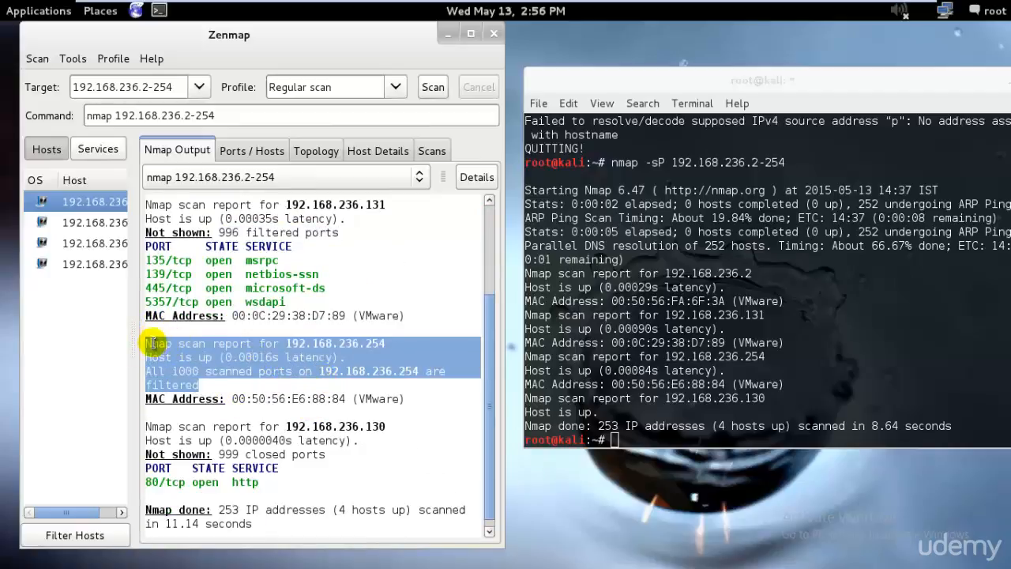
{"action": "scroll", "coordinate": [237, 377], "scroll_direction": "down", "scroll_amount": 1}
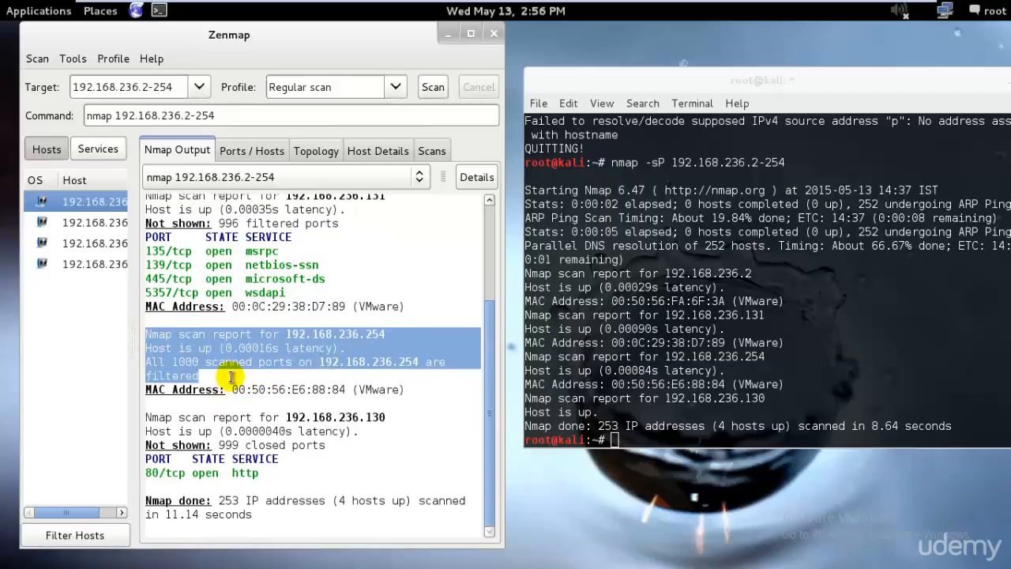
{"action": "left_click_drag", "start_coordinate": [358, 435], "coordinate": [129, 418]}
{"action": "left_click_drag", "start_coordinate": [255, 514], "coordinate": [218, 499]}
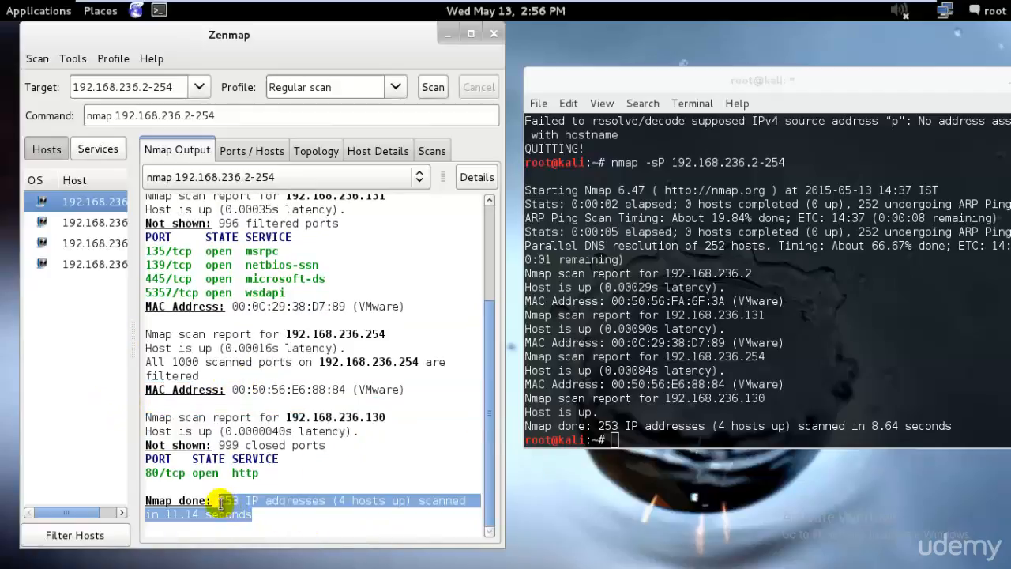
{"action": "left_click", "coordinate": [324, 513]}
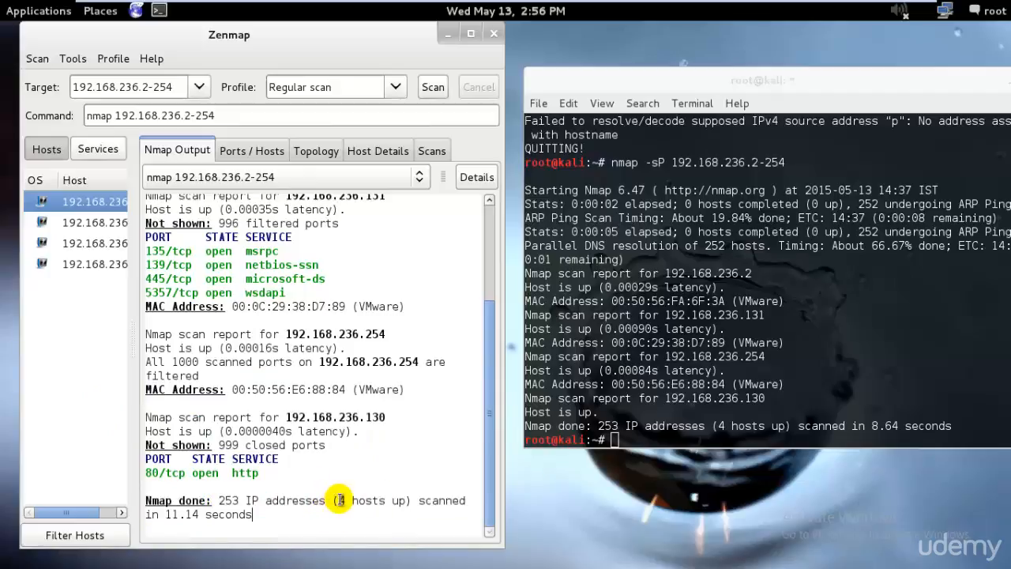
{"action": "left_click_drag", "start_coordinate": [339, 500], "coordinate": [395, 500]}
{"action": "left_click_drag", "start_coordinate": [224, 500], "coordinate": [296, 515]}
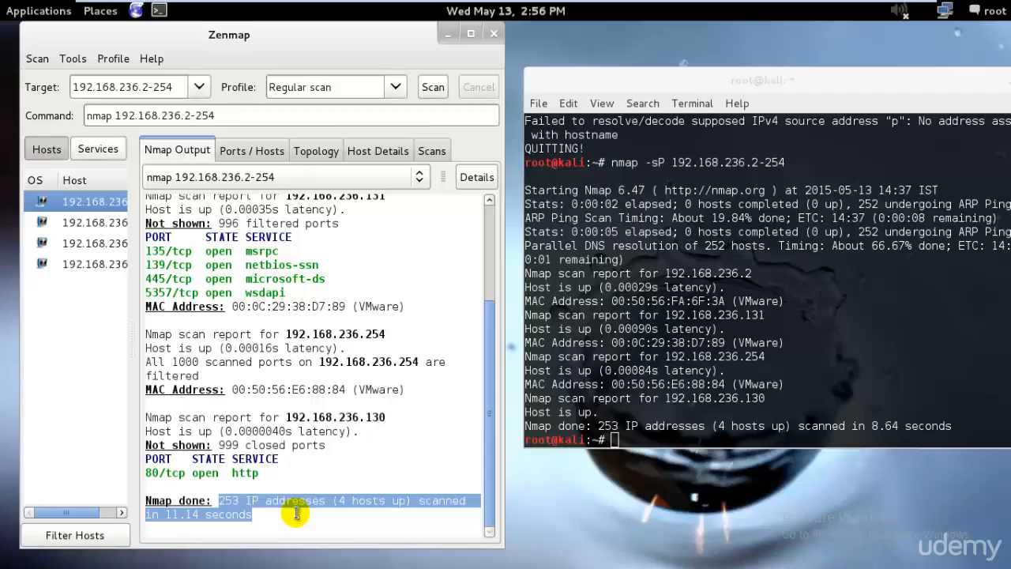
Step: Run nmap without arguments in the terminal to list its help, and review the output and miscellaneous options
{"action": "left_click", "coordinate": [948, 369]}
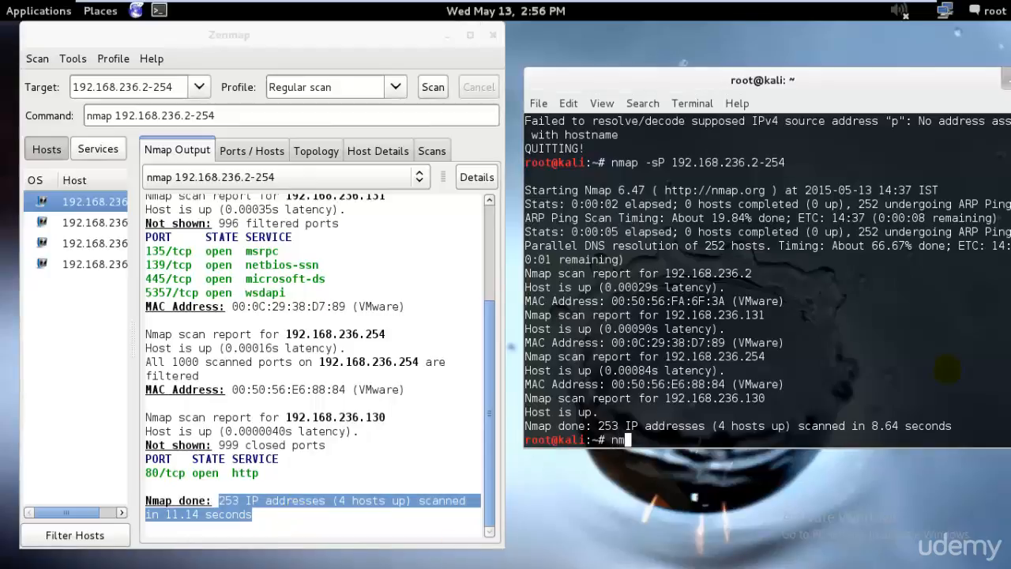
{"action": "key", "text": "Return"}
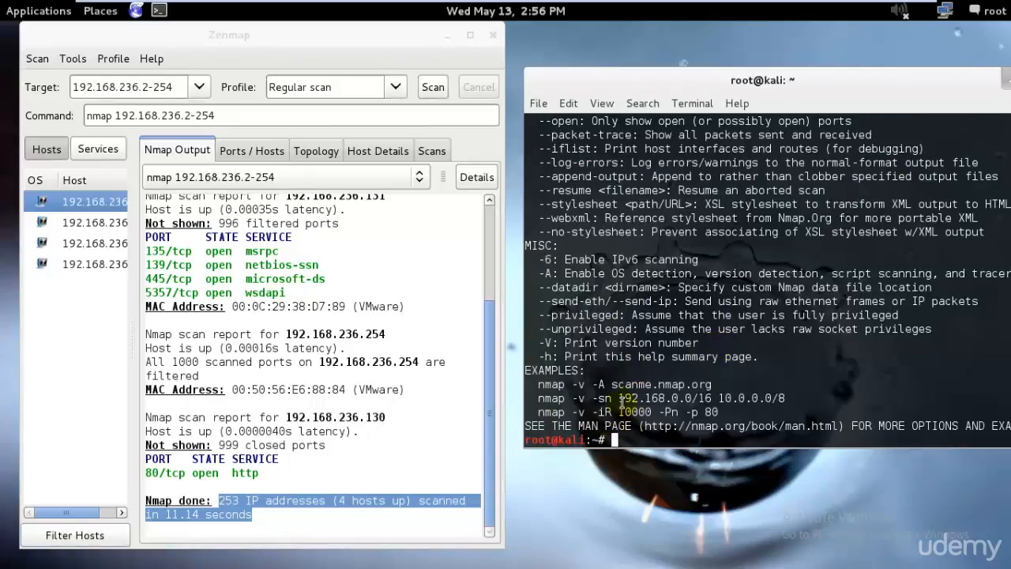
{"action": "scroll", "coordinate": [629, 417], "scroll_direction": "up", "scroll_amount": 2}
{"action": "scroll", "coordinate": [622, 406], "scroll_direction": "up", "scroll_amount": 1}
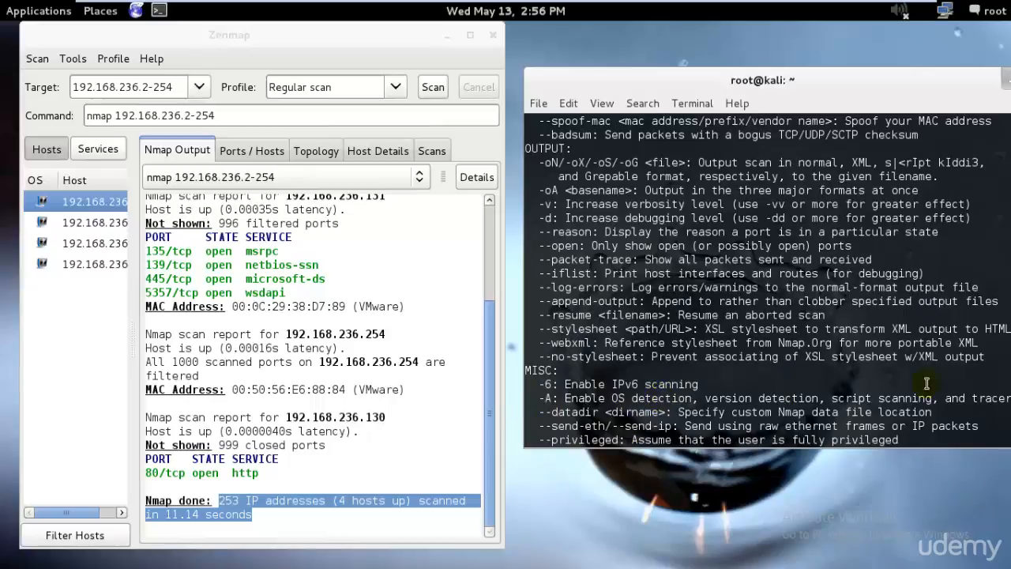
Step: Move the terminal fully into view and review the script scan, OS detection and timing options in nmap's help
{"action": "left_click_drag", "start_coordinate": [806, 100], "coordinate": [584, 106]}
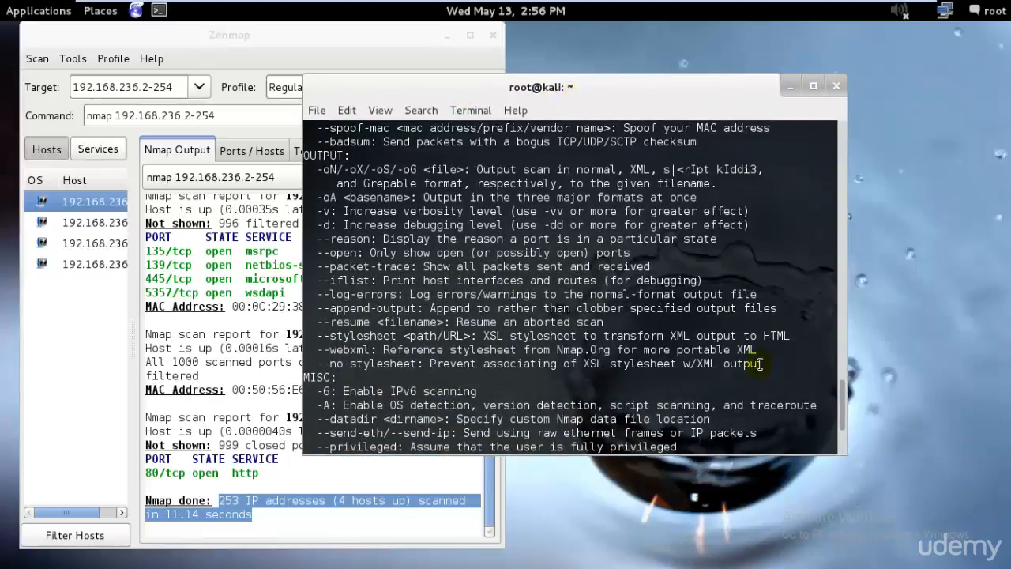
{"action": "scroll", "coordinate": [749, 400], "scroll_direction": "up", "scroll_amount": 14}
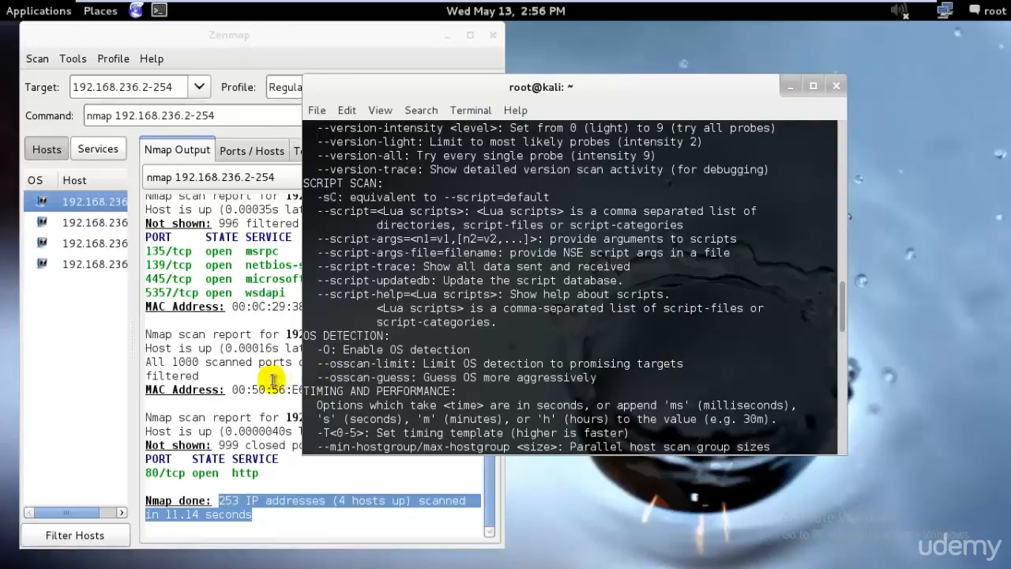
Step: Switch to Zenmap and look through the report, ports, topology and scan list, ending on the host details for 192.168.236.2
{"action": "left_click", "coordinate": [228, 307]}
{"action": "scroll", "coordinate": [261, 308], "scroll_direction": "up", "scroll_amount": 3}
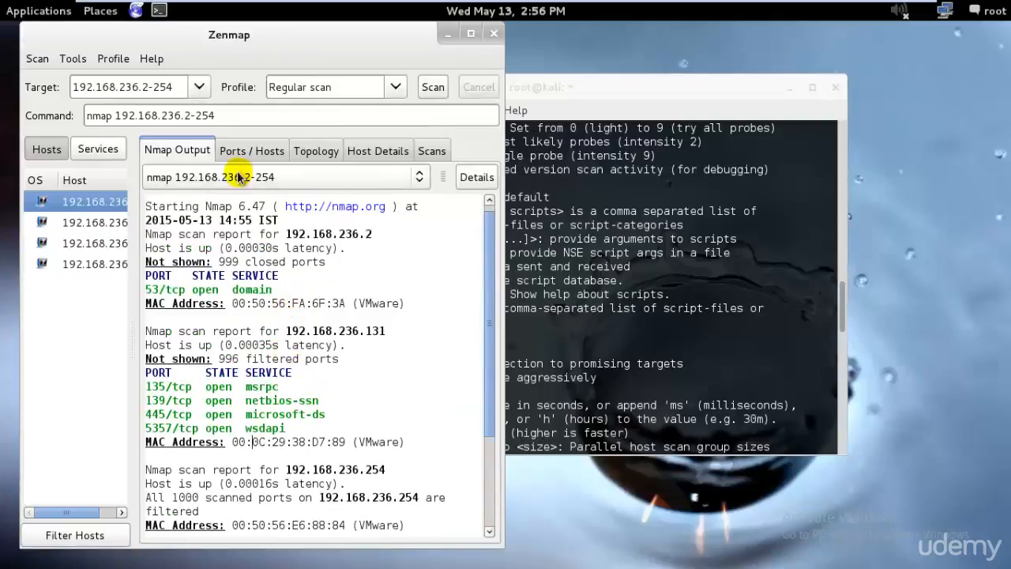
{"action": "left_click", "coordinate": [239, 149]}
{"action": "left_click", "coordinate": [316, 148]}
{"action": "left_click", "coordinate": [368, 150]}
{"action": "left_click", "coordinate": [420, 150]}
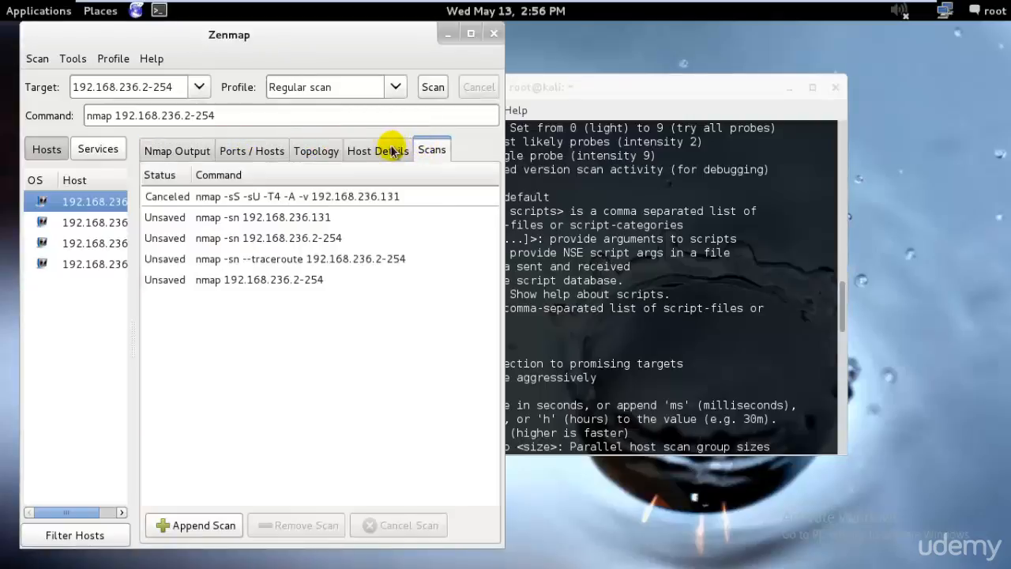
{"action": "left_click", "coordinate": [387, 148]}
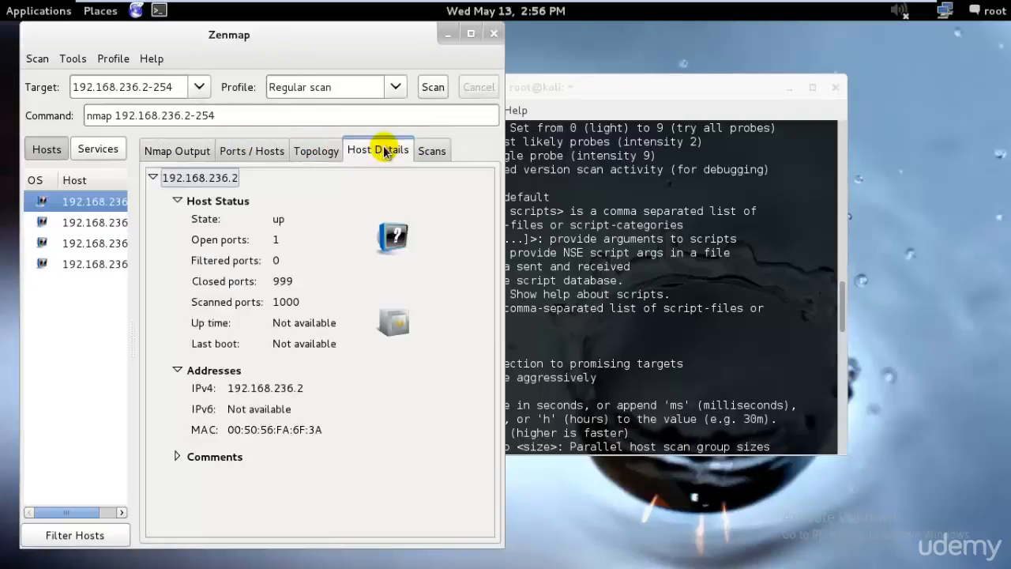
Step: Return to the terminal, highlight the --osscan-guess option, and look back through the help to the earlier route and nmap commands
{"action": "left_click", "coordinate": [539, 318]}
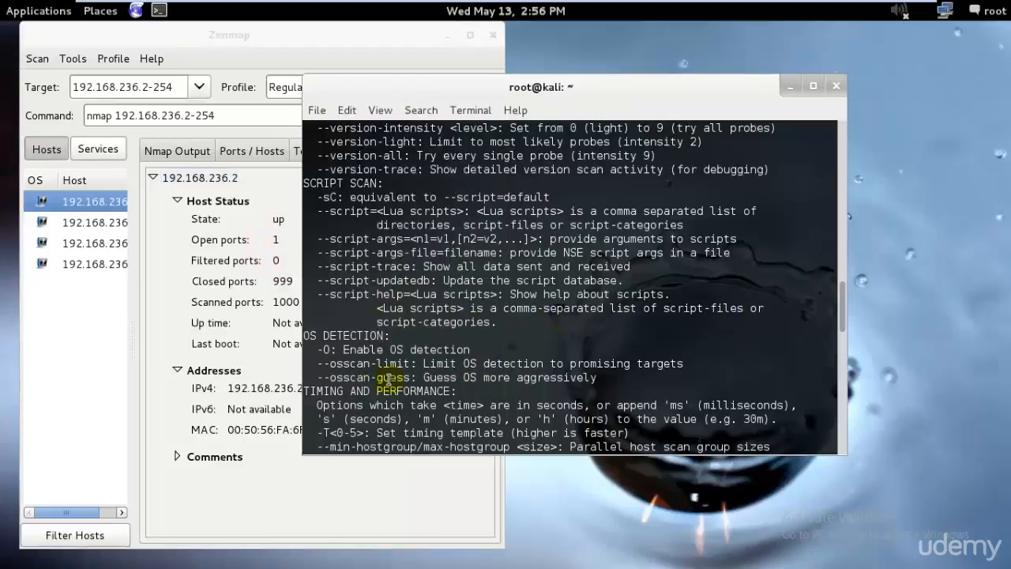
{"action": "left_click_drag", "start_coordinate": [317, 378], "coordinate": [420, 379]}
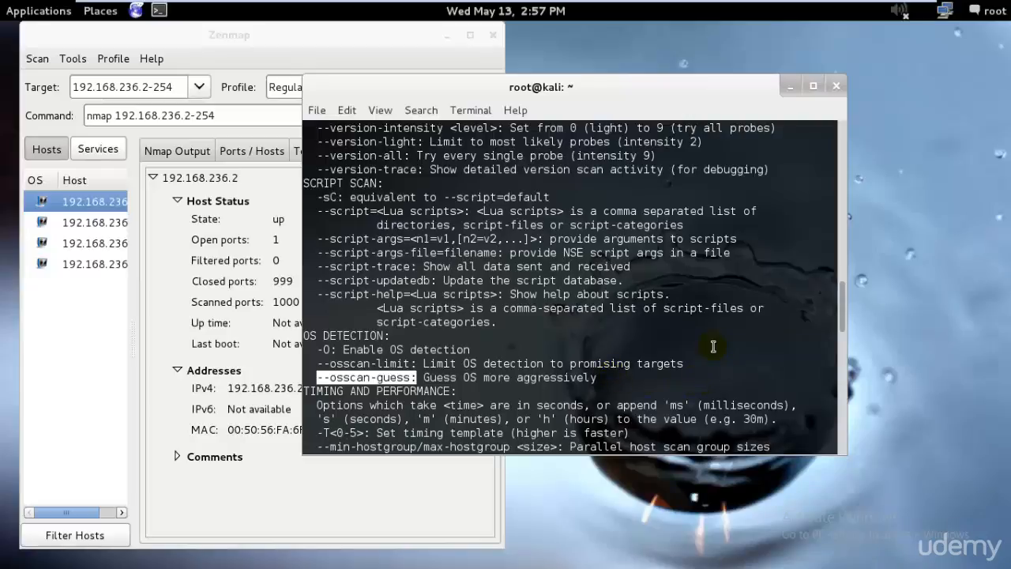
{"action": "scroll", "coordinate": [794, 359], "scroll_direction": "up", "scroll_amount": 3}
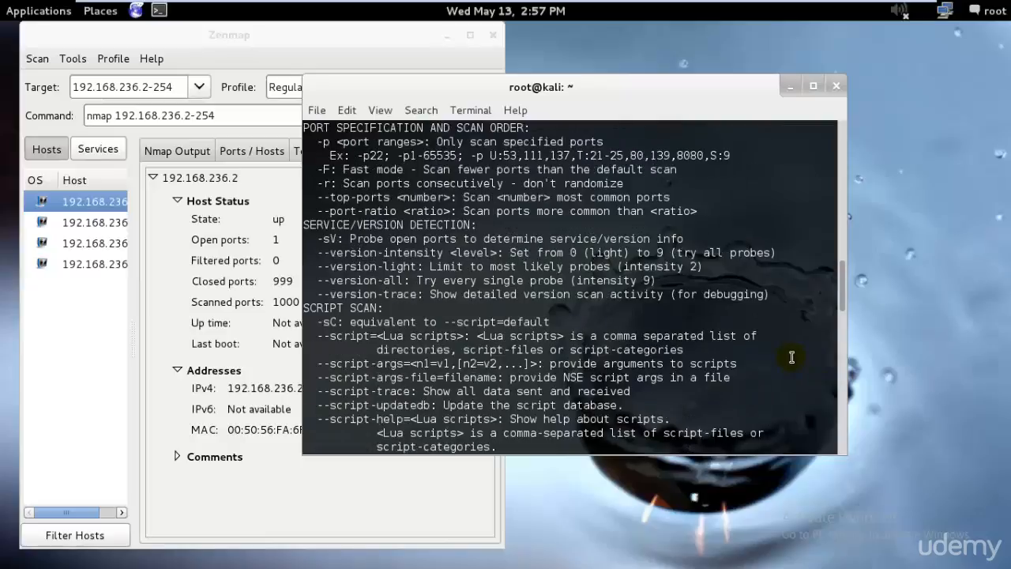
{"action": "scroll", "coordinate": [793, 357], "scroll_direction": "up", "scroll_amount": 18}
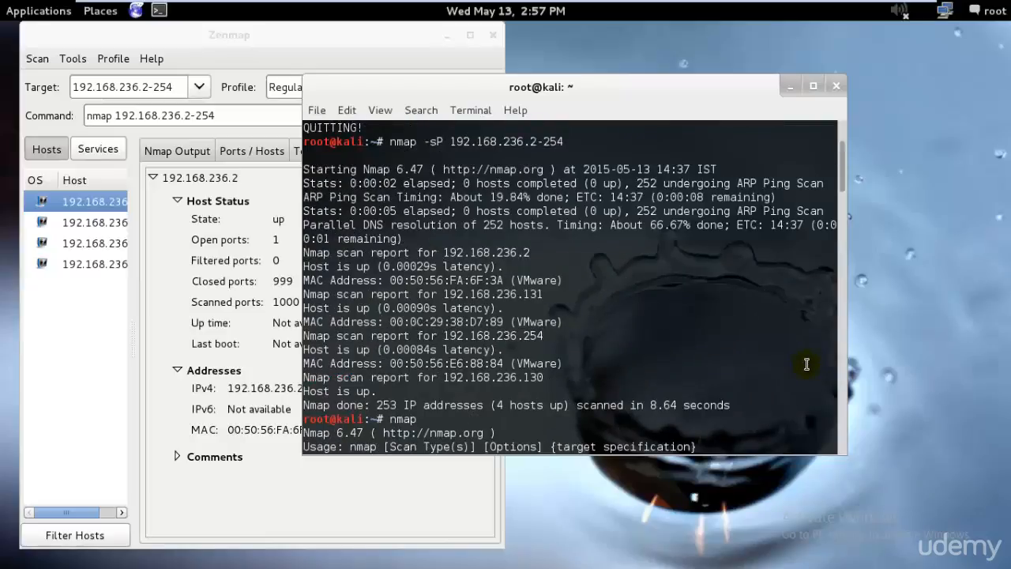
{"action": "scroll", "coordinate": [806, 363], "scroll_direction": "up", "scroll_amount": 3}
Step: Take the Kali Linux virtual machine out of full screen to show the VMware Workstation window
{"action": "mouse_move", "coordinate": [901, 7]}
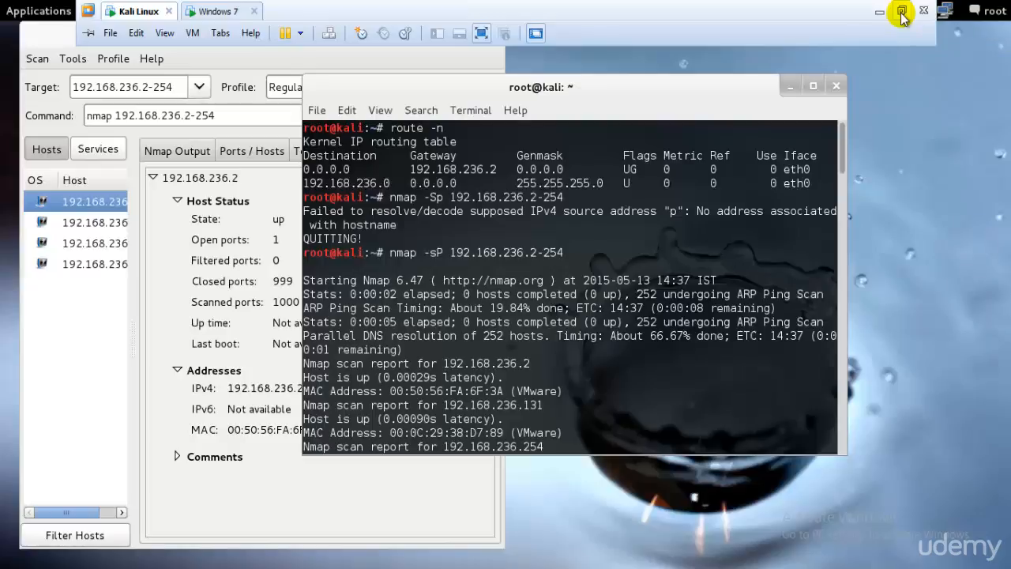
{"action": "left_click", "coordinate": [902, 13]}
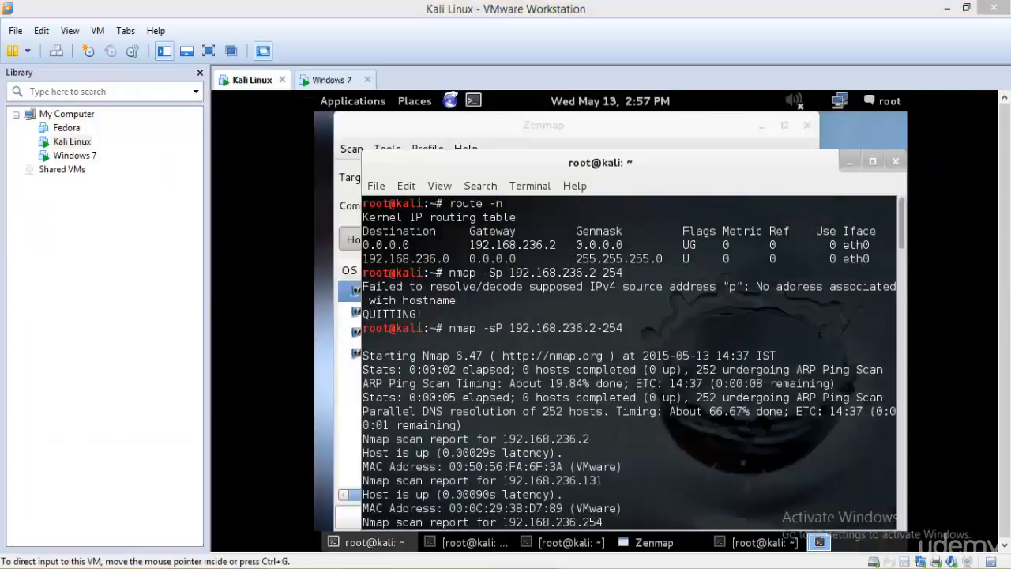